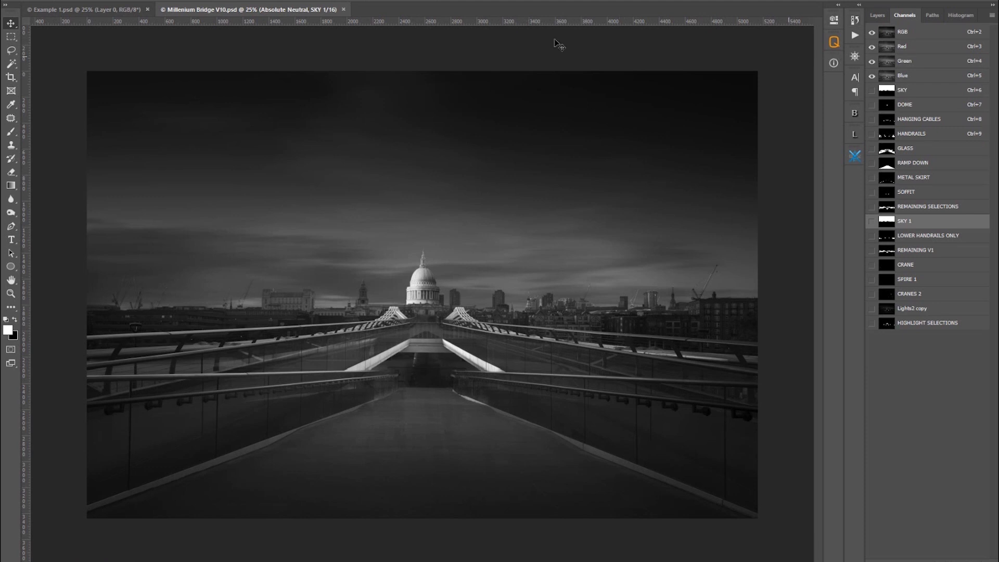
Step: Bring up the Quick Mask Pro panel via Window > Extensions, beside the Millennium Bridge image
left_click(216, 0)
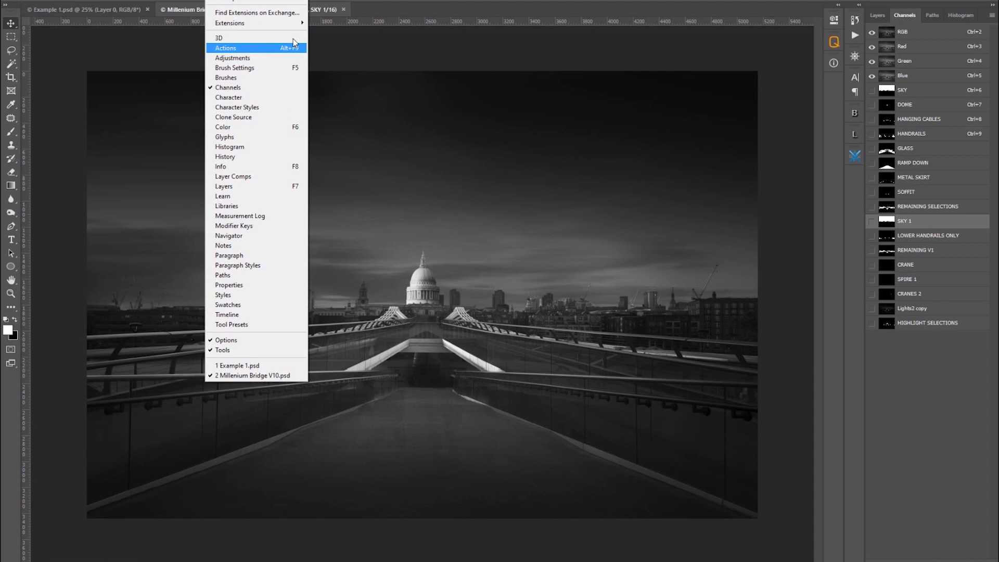
mouse_move(291, 23)
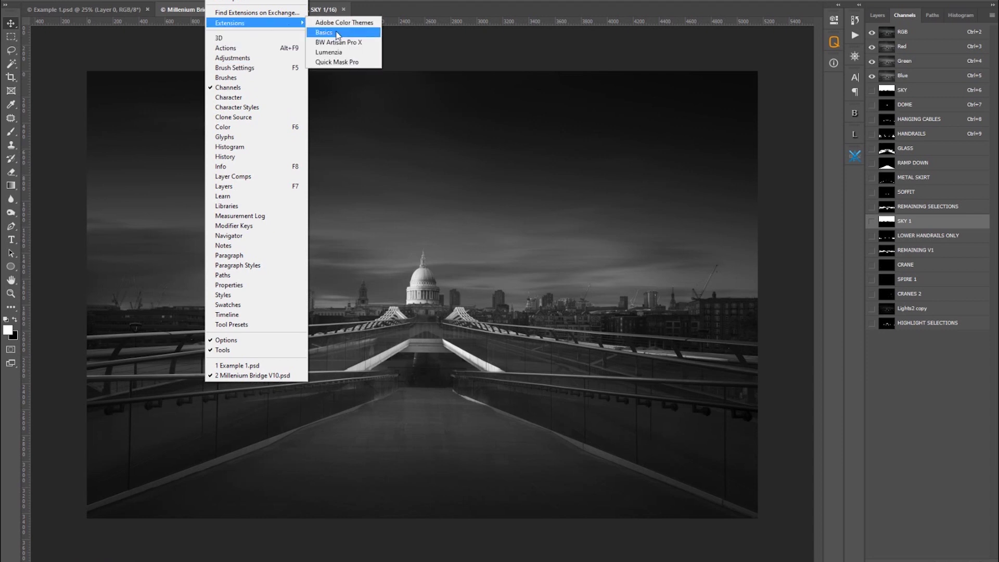
left_click(345, 67)
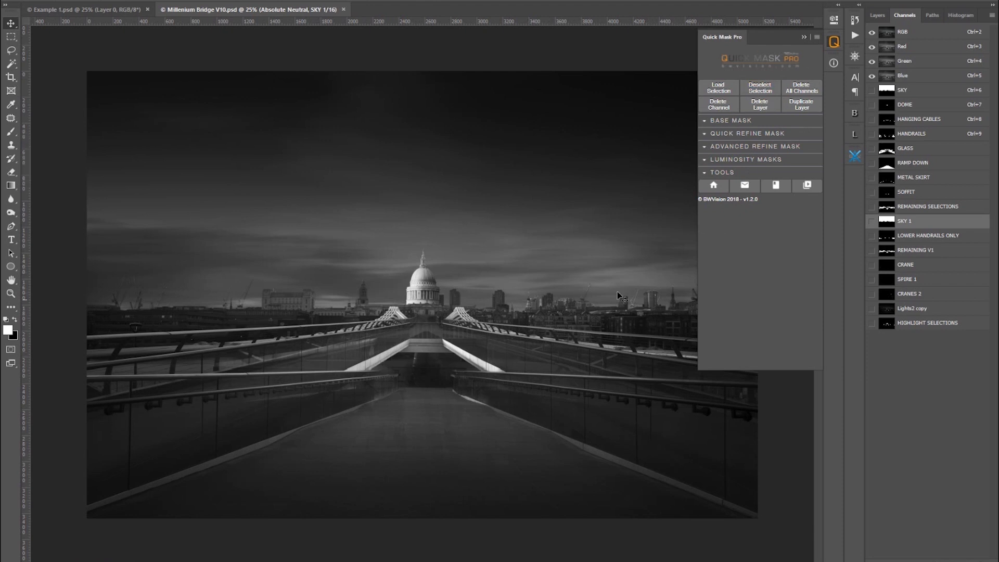
Step: Clear the active selection with Quick Mask Pro's Deselect Selection button
left_click(760, 87)
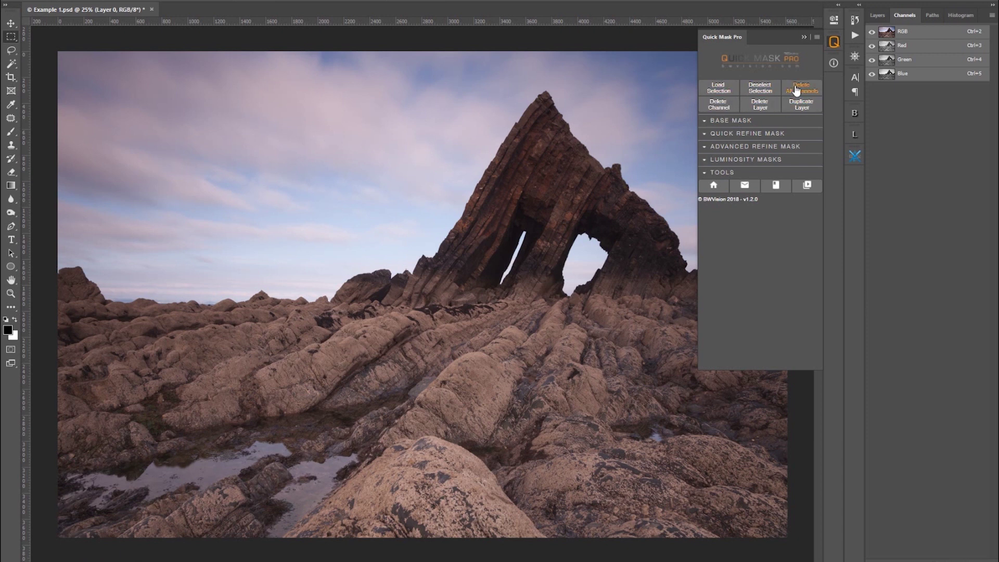
Step: Create the LK1–3, LowMid1–3, HM1–3 and HK1–3 masks from Base Mask and view the Channels list
left_click(742, 123)
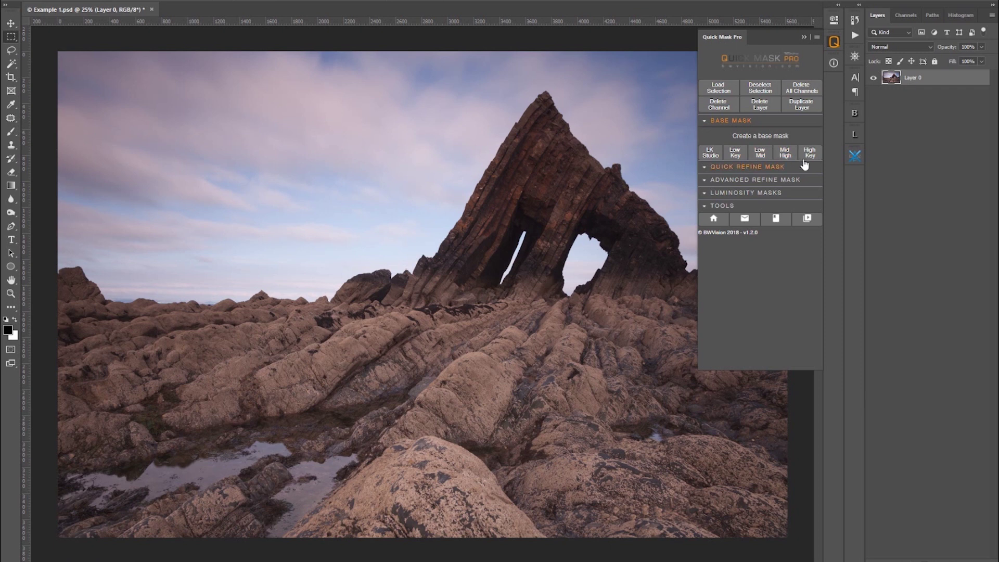
left_click(904, 12)
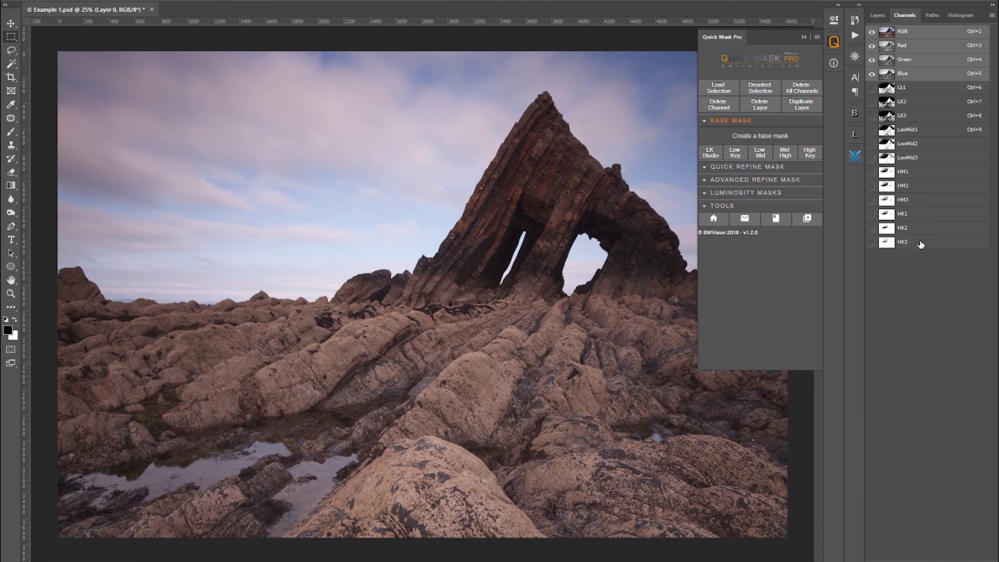
Step: Preview the HM2, HK1–HK3 and HM3 masks, ending on the darker HM1
left_click(917, 186)
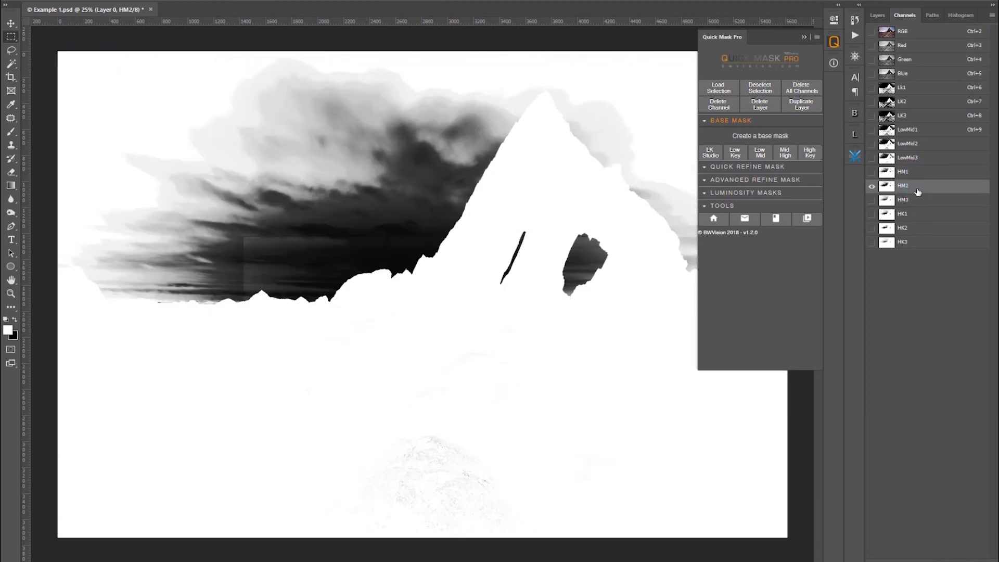
left_click(915, 214)
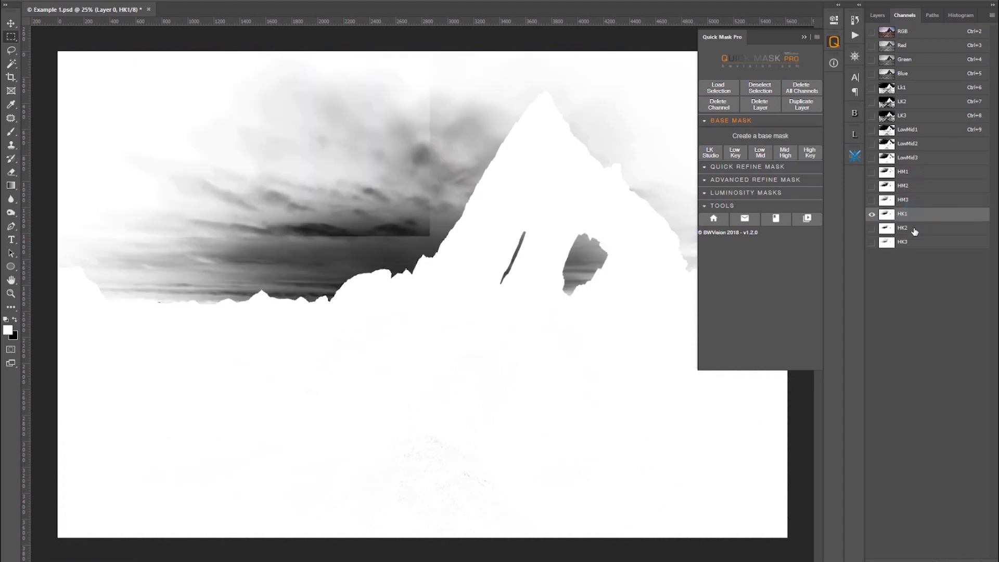
left_click(914, 229)
left_click(915, 242)
left_click(915, 201)
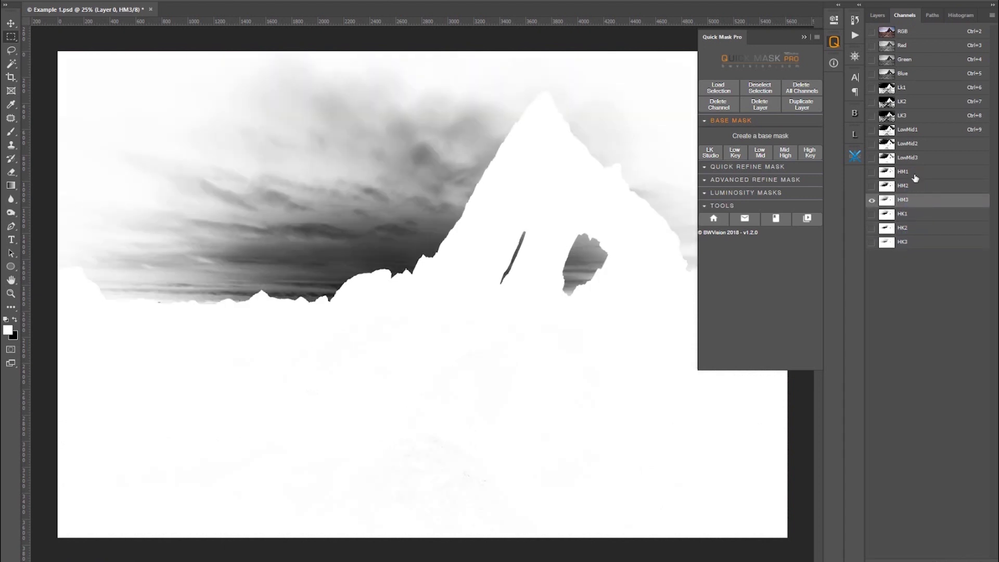
left_click(916, 186)
left_click(912, 172)
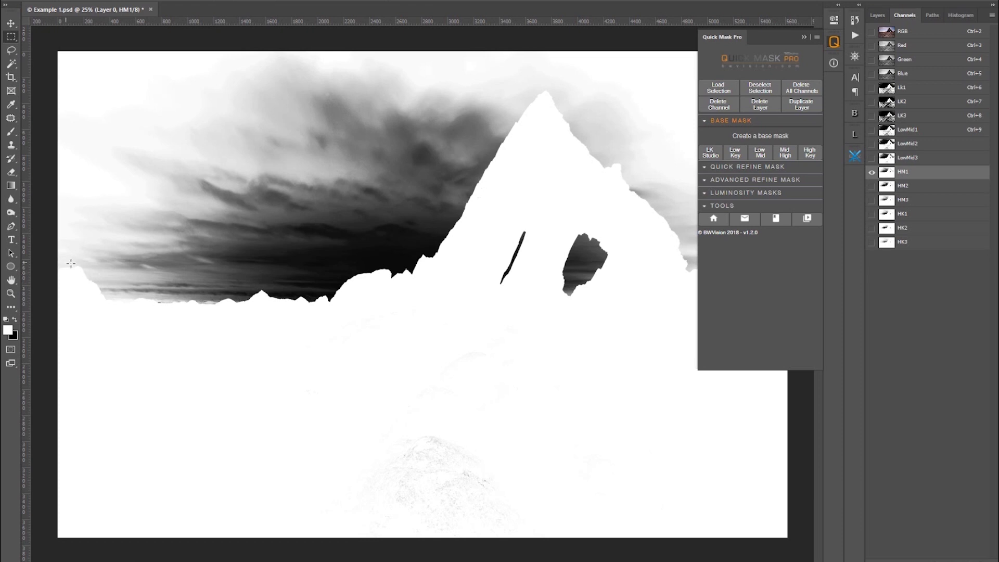
Step: Recheck the HK1 and HK2 masks against HM3, HM2 and HM1
left_click(912, 215)
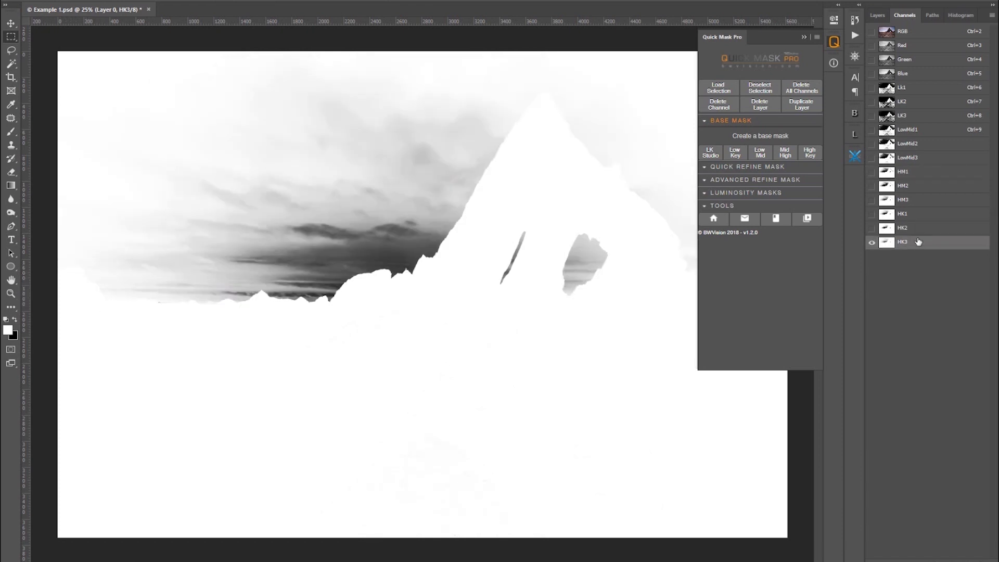
left_click(917, 226)
left_click(919, 215)
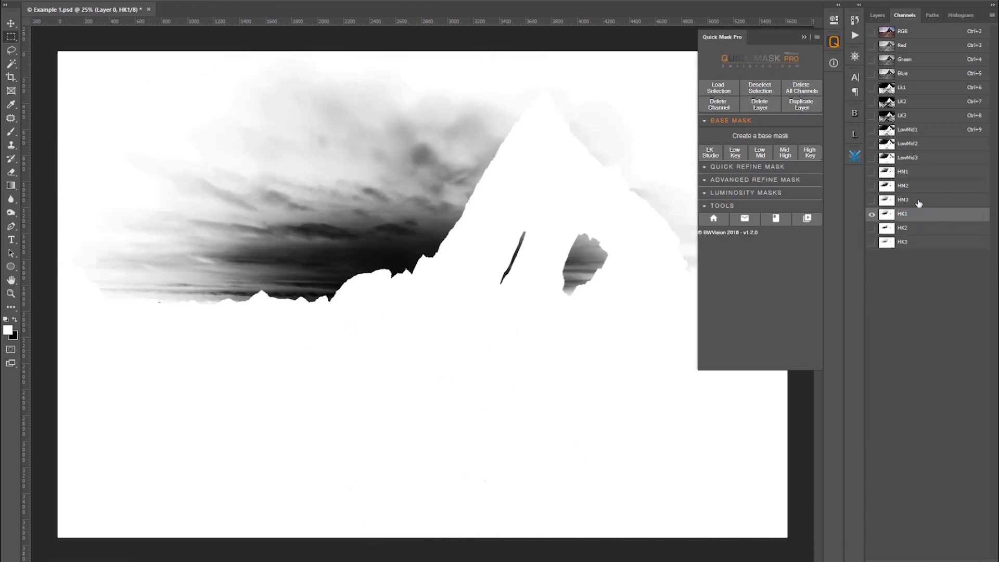
left_click(918, 199)
left_click(917, 185)
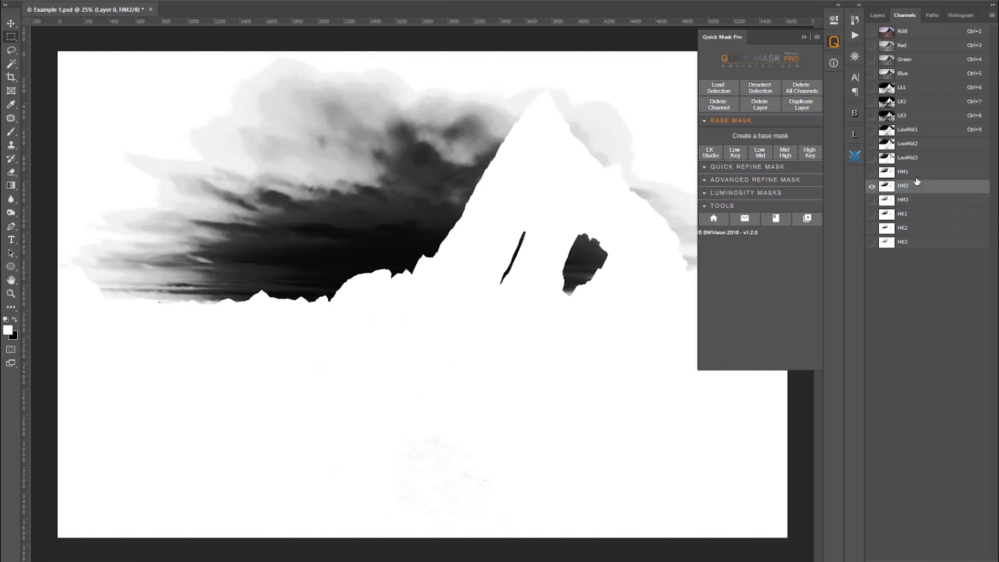
left_click(917, 172)
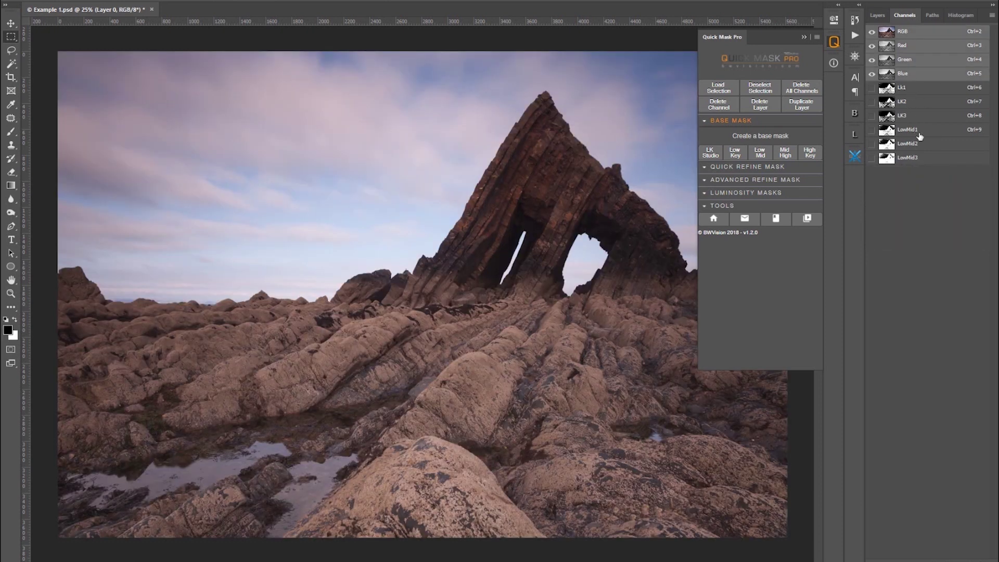
Step: Compare the Lk1, LowMid1–3 and LK3 masks, settling on LowMid1 for the sky
left_click(917, 87)
left_click(916, 129)
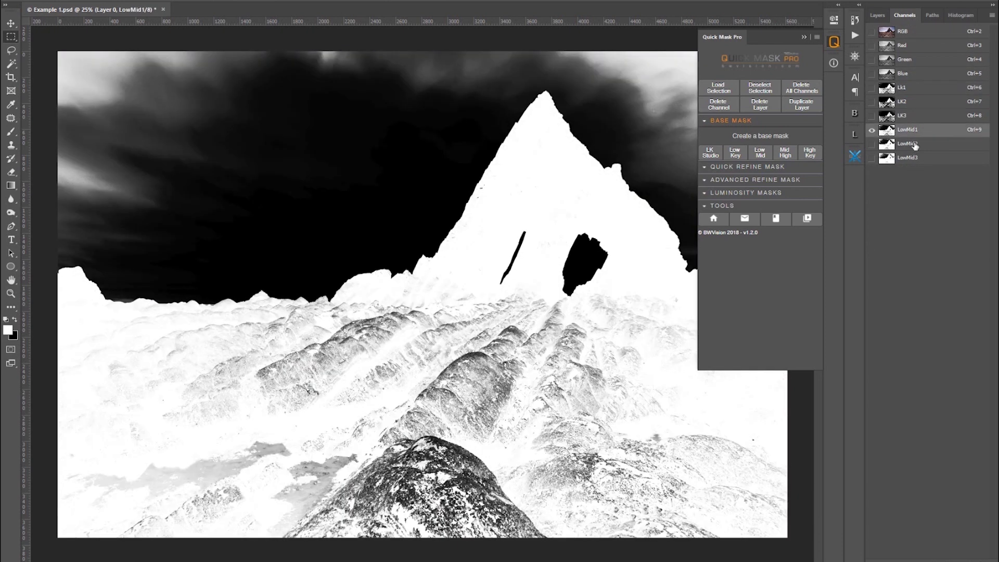
left_click(916, 144)
left_click(917, 158)
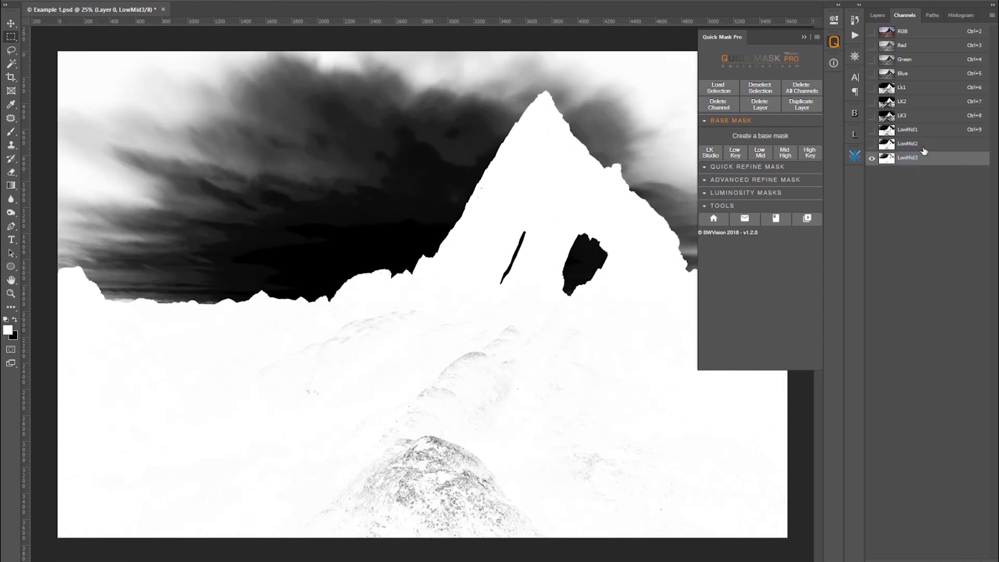
left_click(921, 143)
left_click(922, 130)
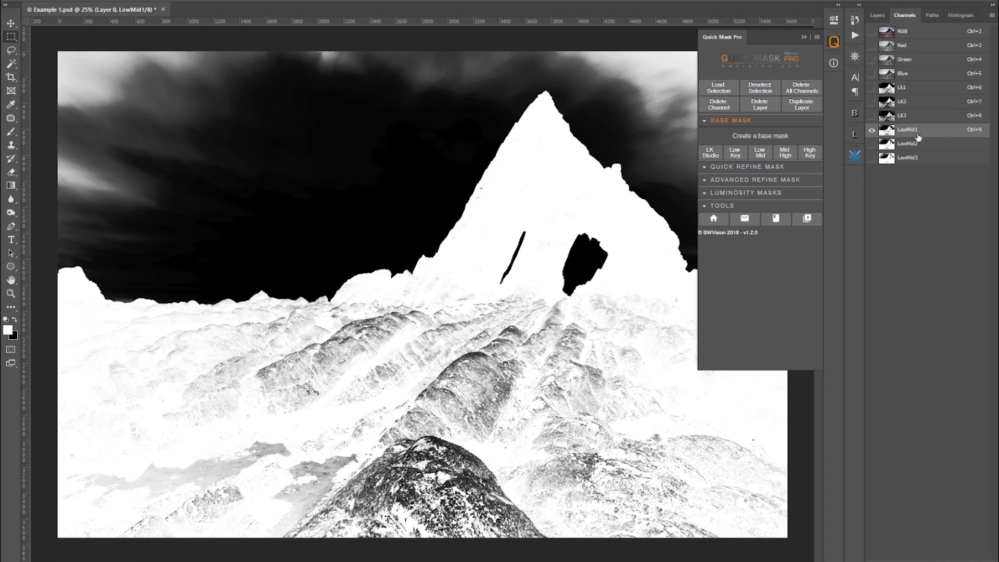
left_click(915, 119)
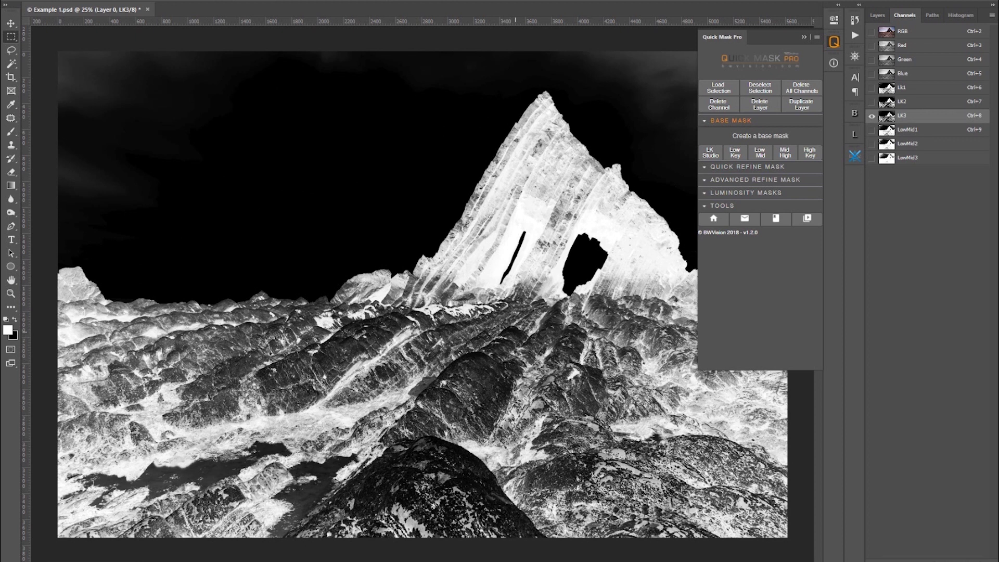
left_click(917, 130)
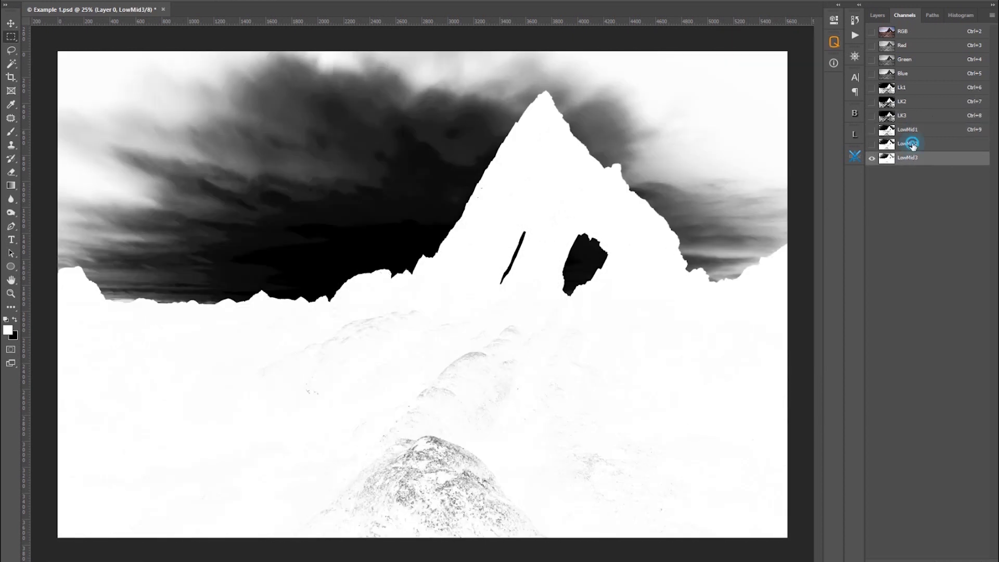
Step: Hide the Quick Mask Pro panel and begin renaming the LowMid1 channel
left_click(911, 143)
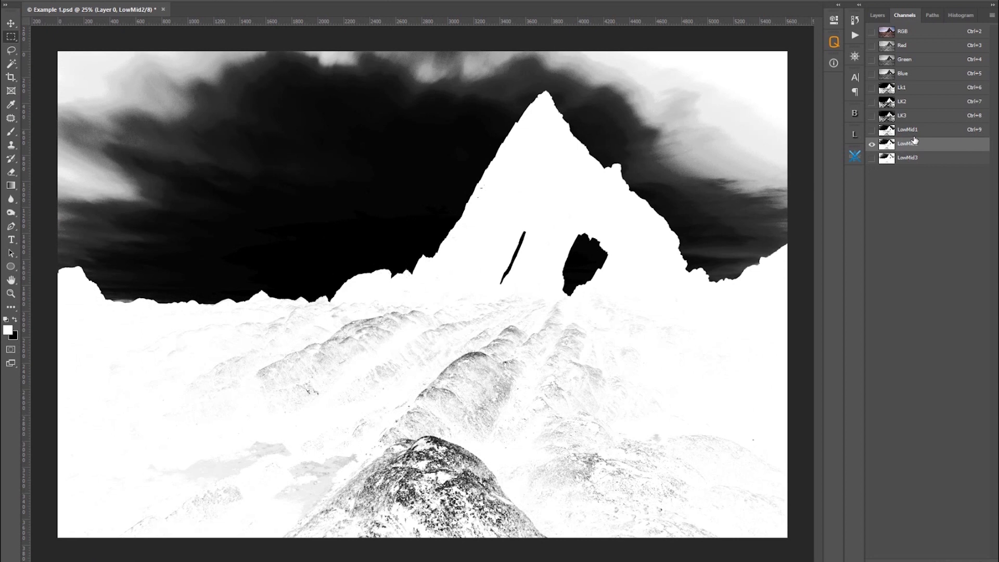
left_click(915, 131)
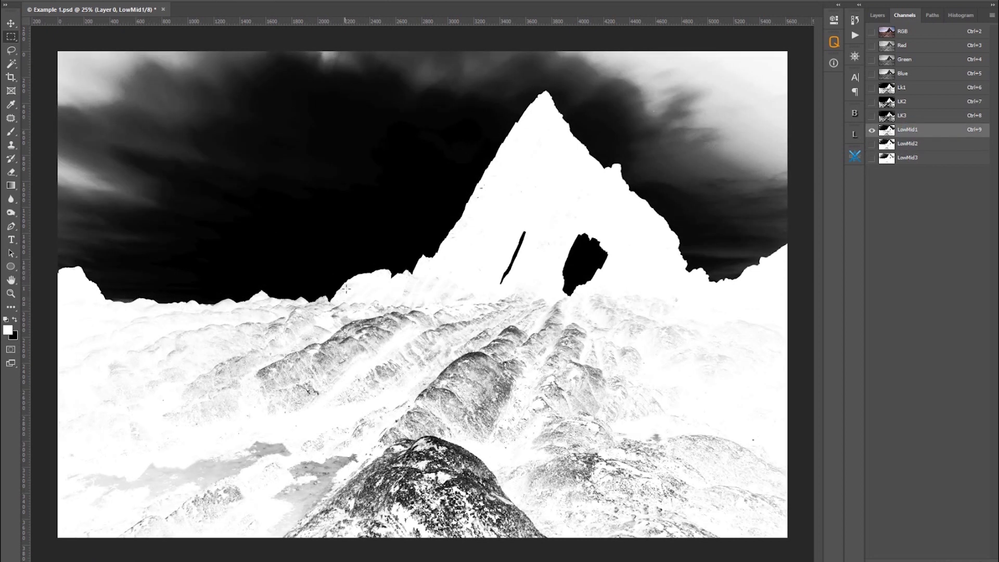
double_click(908, 130)
Step: Name the channel SKY, delete the LowMid2 and LowMid3 masks, and view SKY alone
key("Return")
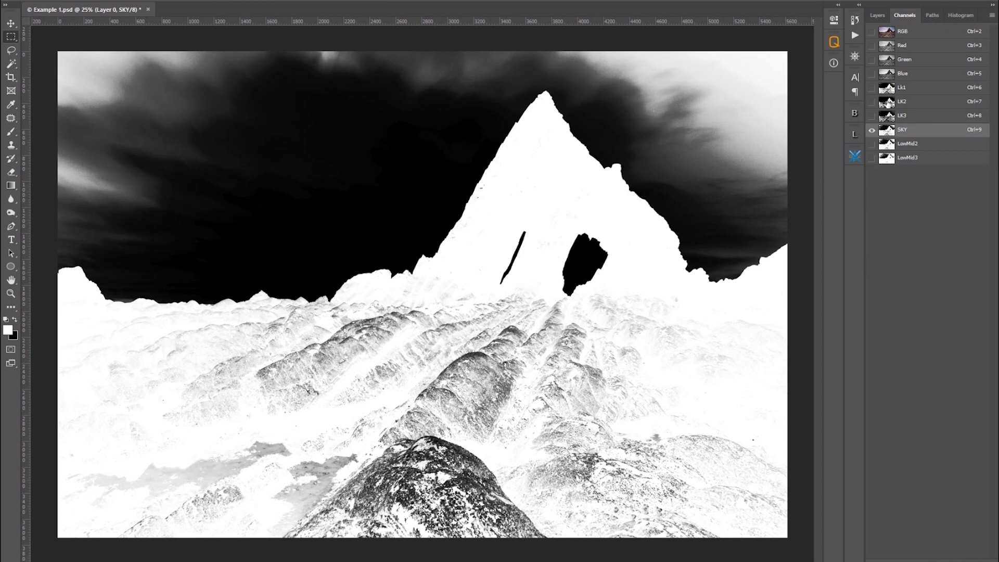
left_click(935, 143)
left_click(934, 159, "shift")
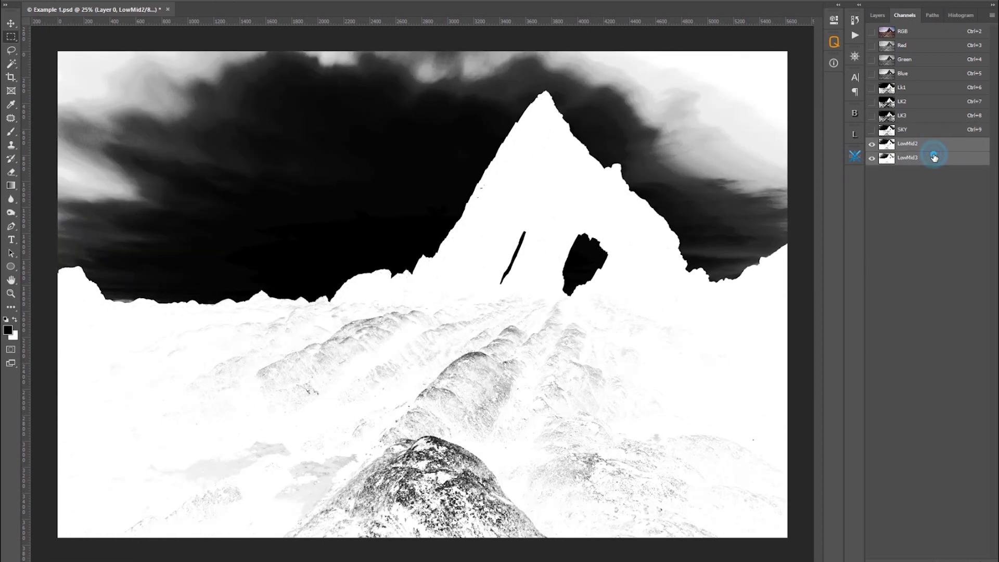
right_click(935, 159)
left_click(942, 170)
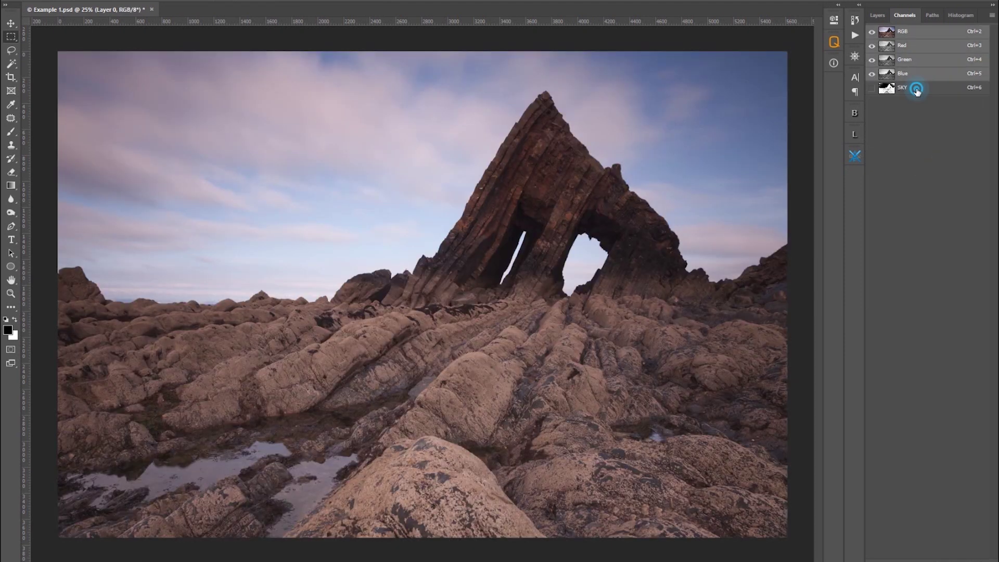
left_click(917, 90)
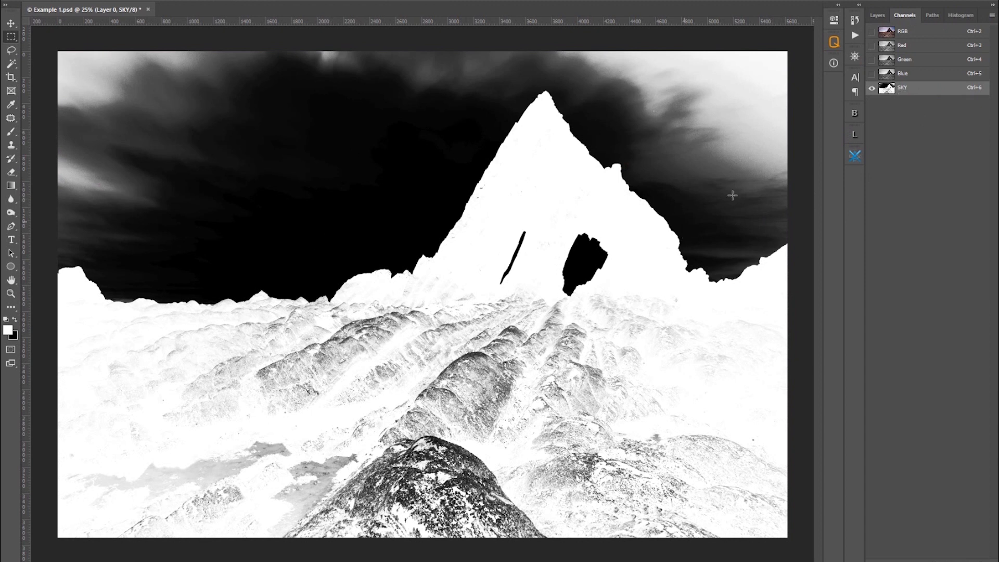
Step: Reopen Quick Mask Pro and expand its Refine Mask tools
left_click(832, 42)
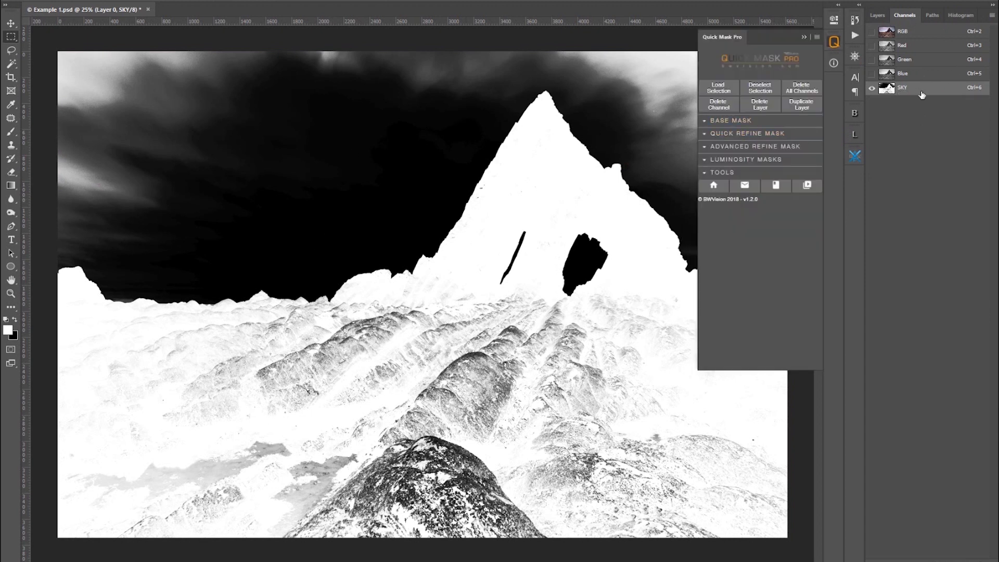
left_click(705, 135)
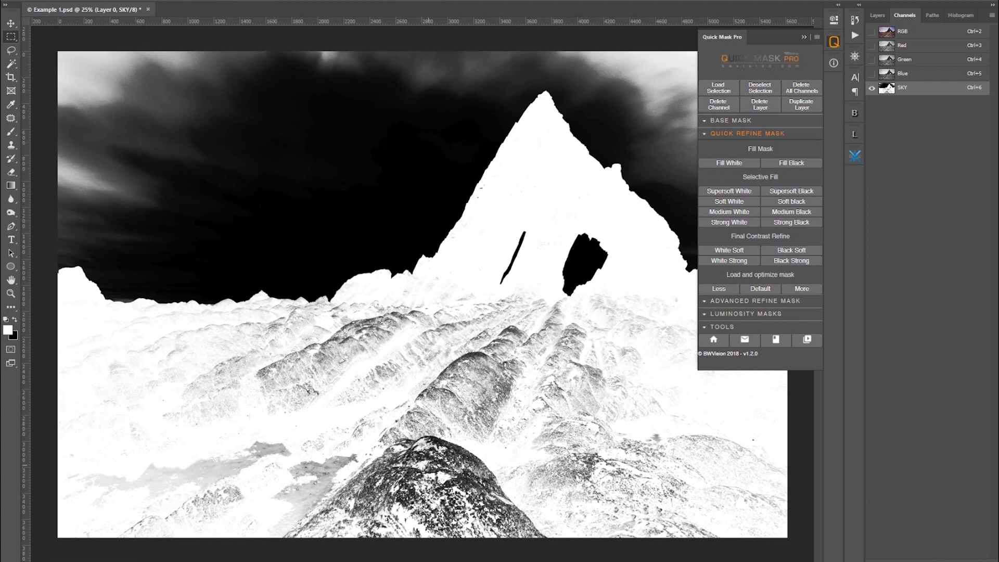
left_click(730, 164)
Step: Fill the upper-left cloudy sky and the grey top strip with solid black
left_click_drag(54, 41, 402, 222)
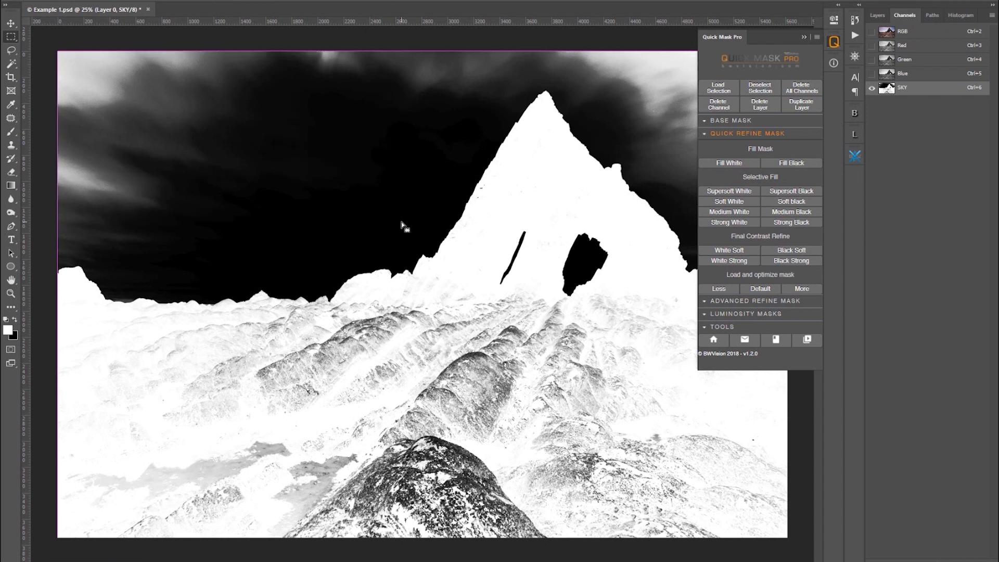
left_click(786, 164)
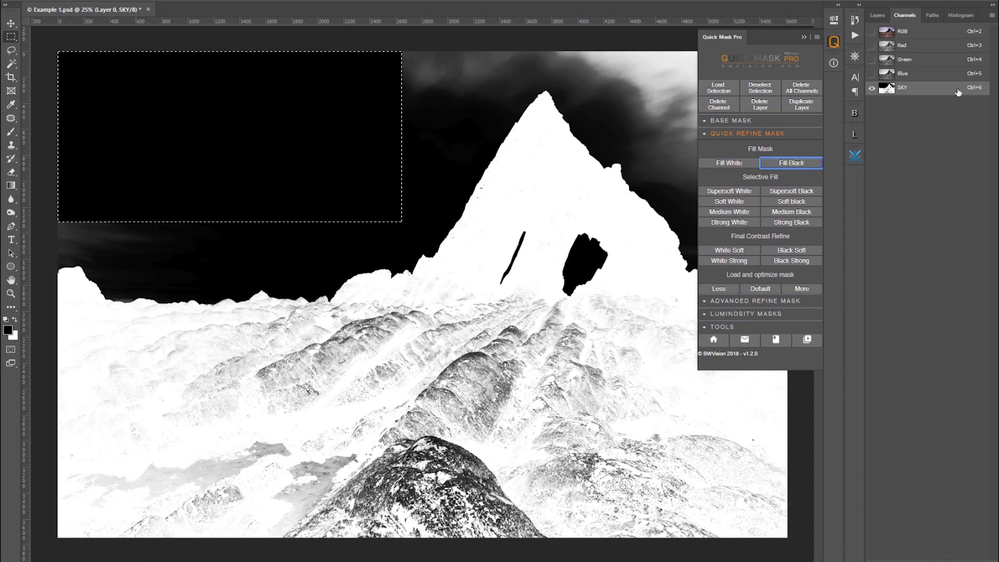
left_click_drag(384, 38, 507, 58)
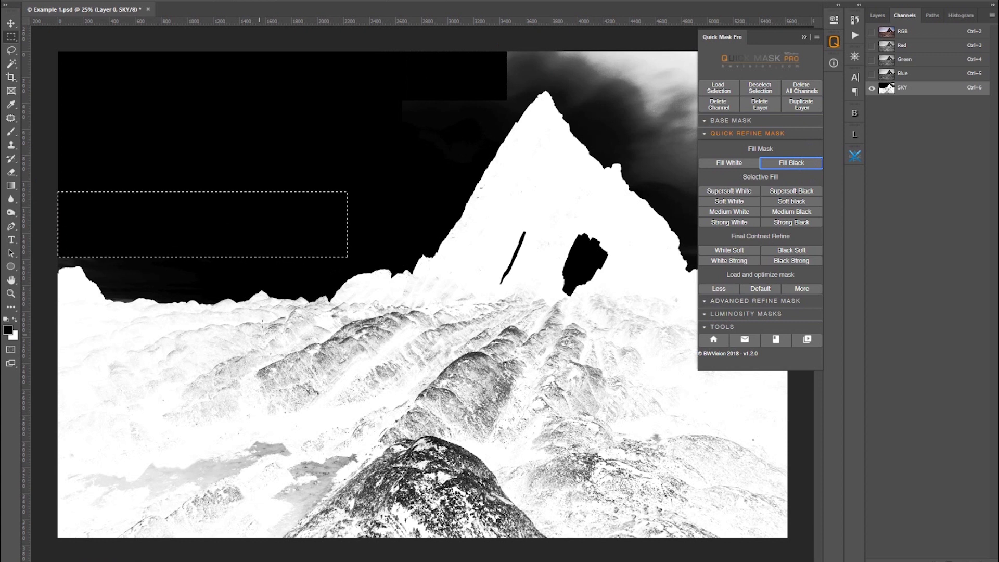
left_click(613, 190)
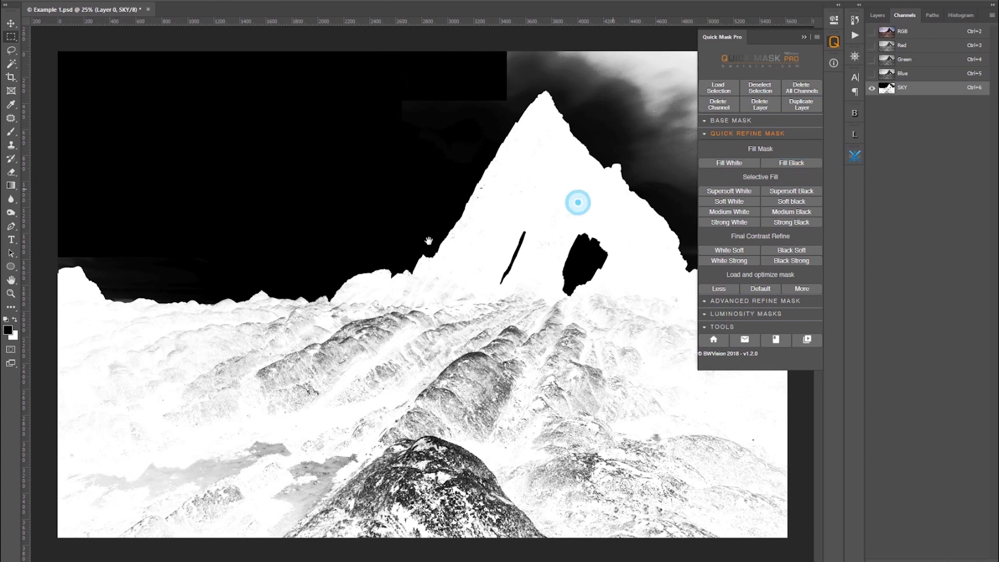
Step: Fill the lower ground of the SKY mask with solid white
key("ctrl+minus")
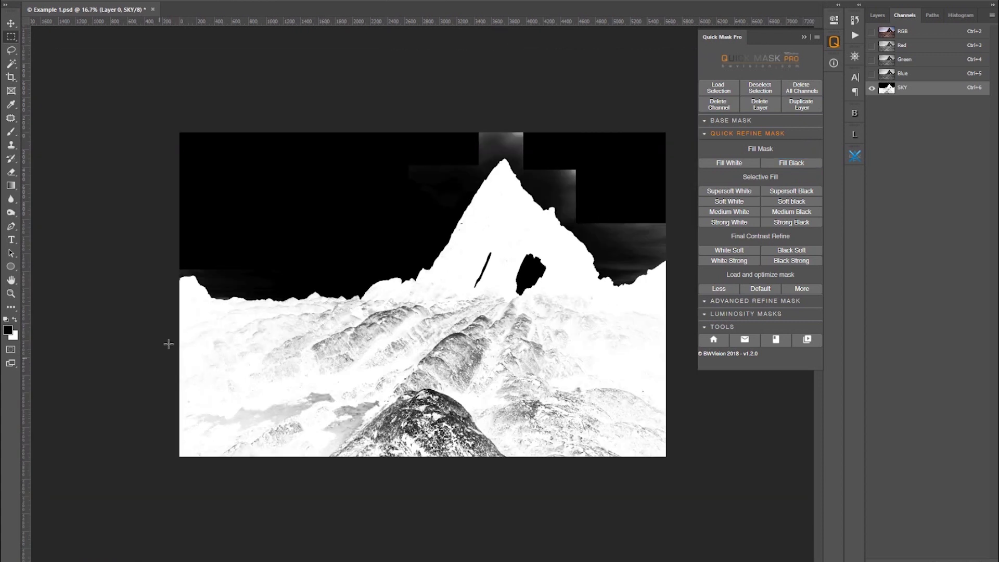
left_click_drag(172, 317, 734, 478)
left_click(729, 163)
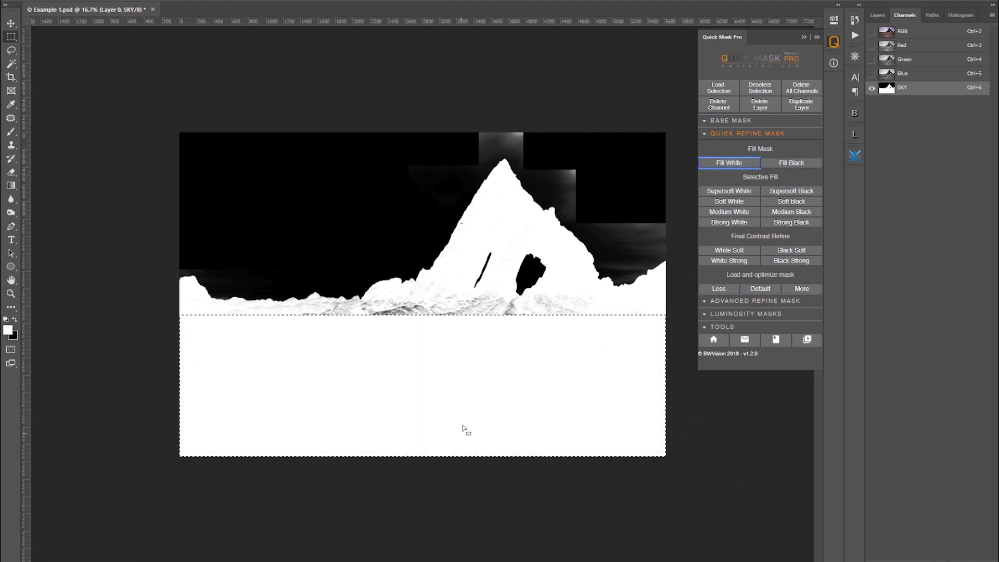
left_click(217, 274)
Step: At 33.3% zoom, turn the grey sky above the left and middle hills and beside the summit black with Strong Black
key("ctrl+plus")
key("ctrl+plus")
left_click_drag(258, 273, 452, 252)
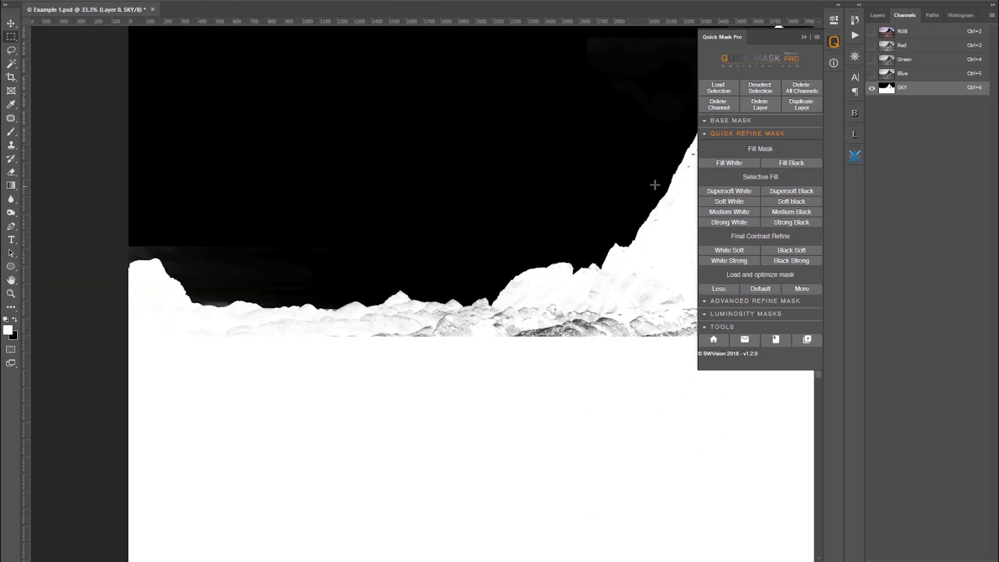
left_click(11, 36)
left_click_drag(101, 224, 443, 324)
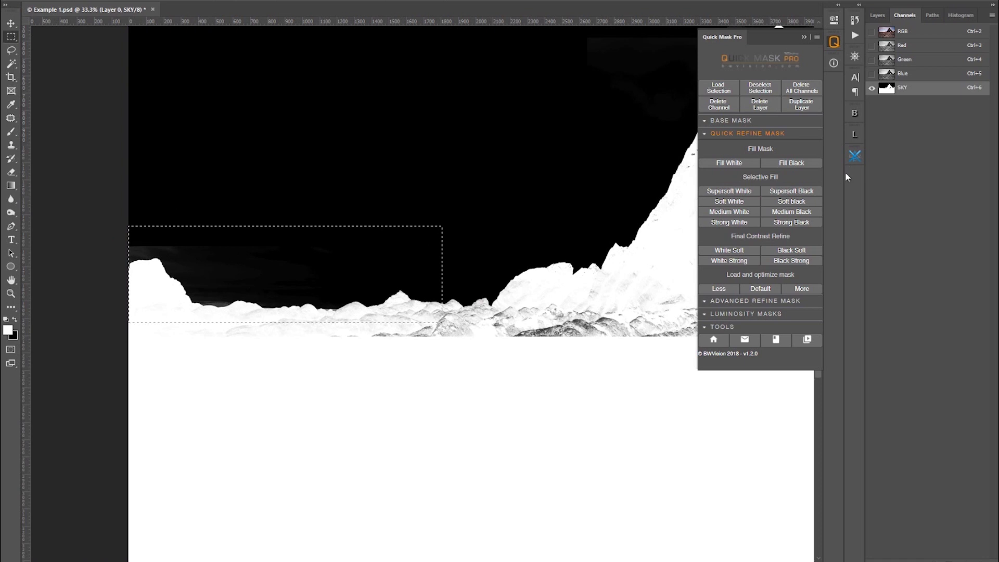
left_click(804, 224)
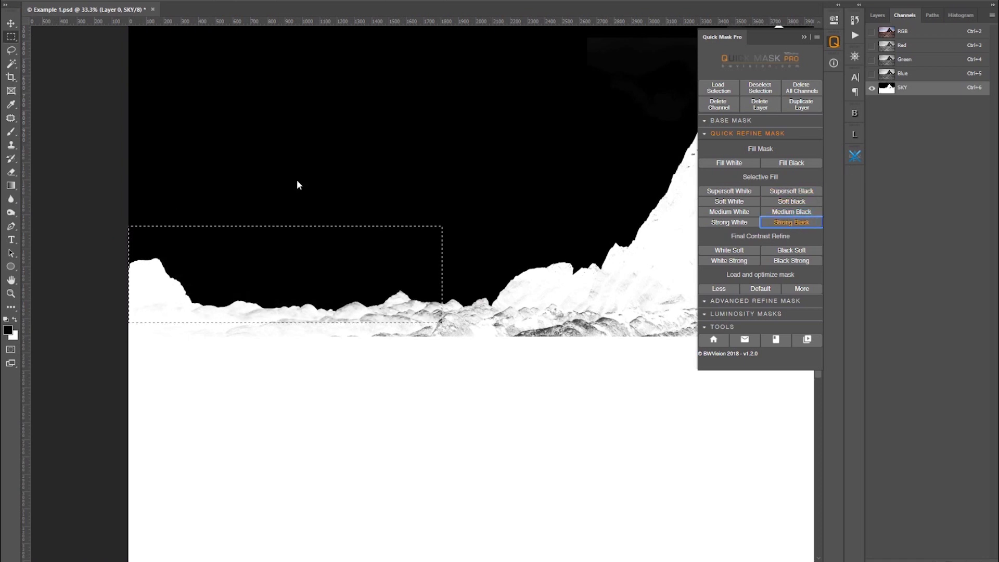
left_click_drag(402, 189, 657, 331)
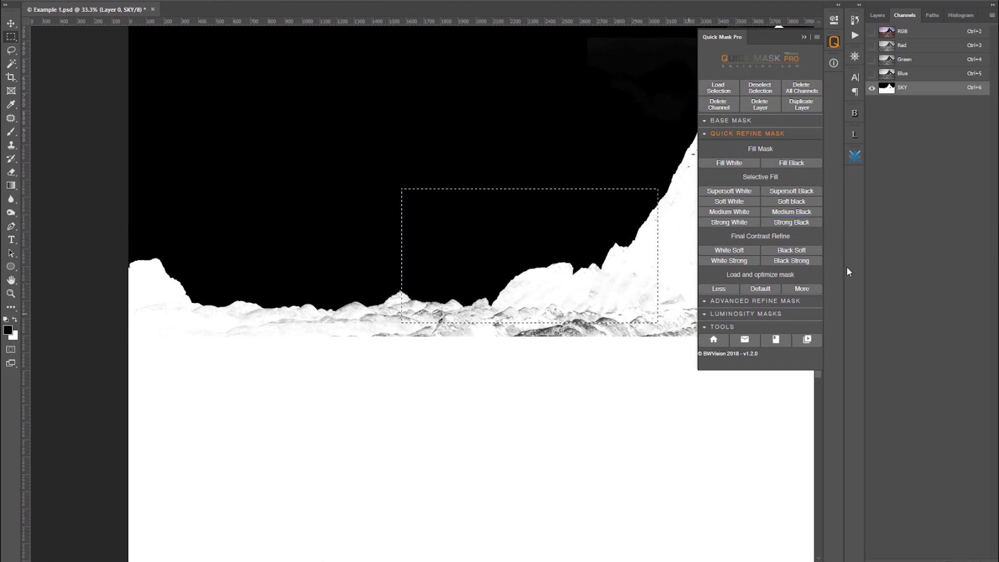
left_click_drag(375, 100, 673, 292)
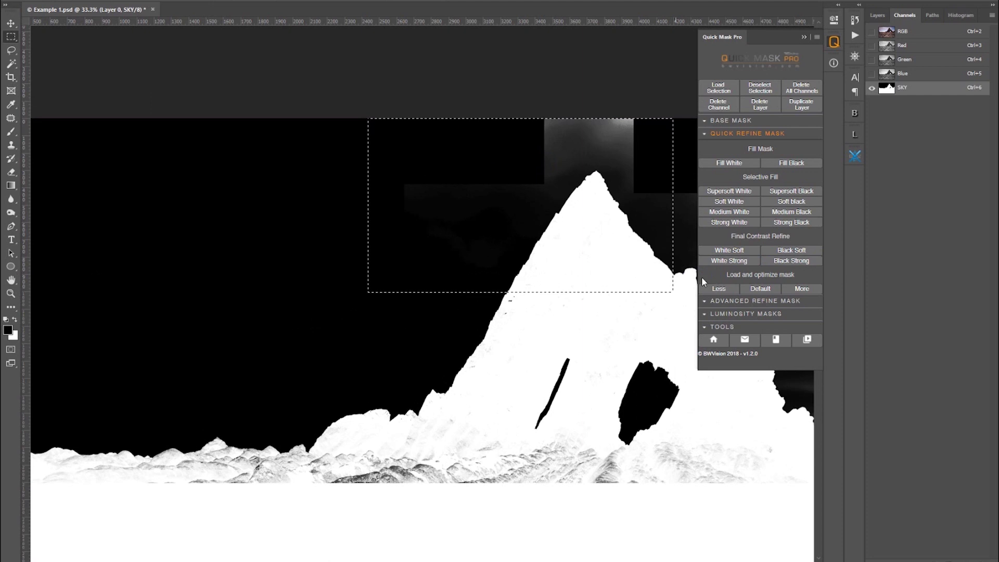
left_click(797, 222)
Step: Blacken the grey sky patch just right of the summit
left_click(500, 319)
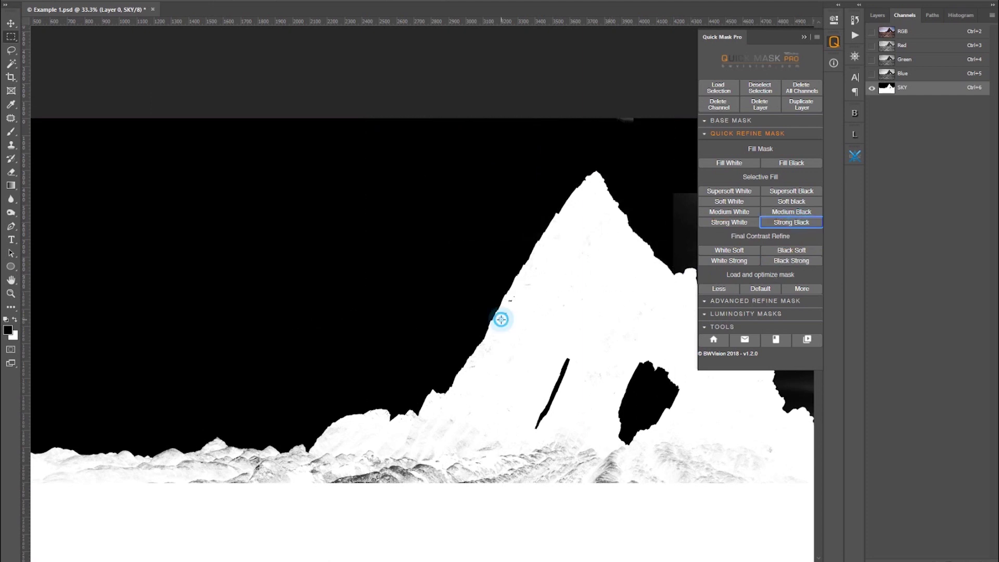
left_click_drag(583, 214, 271, 253)
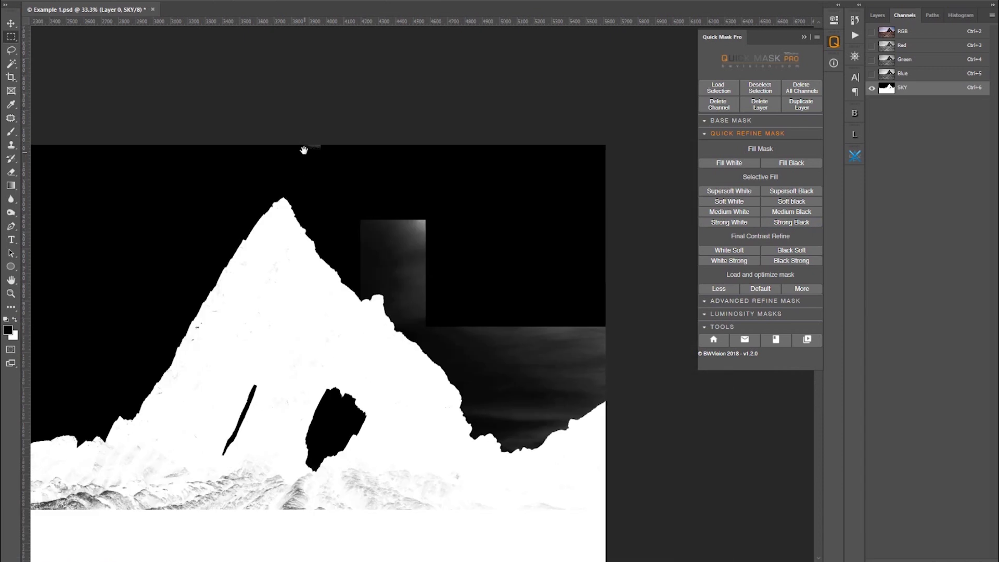
left_click_drag(288, 129, 346, 155)
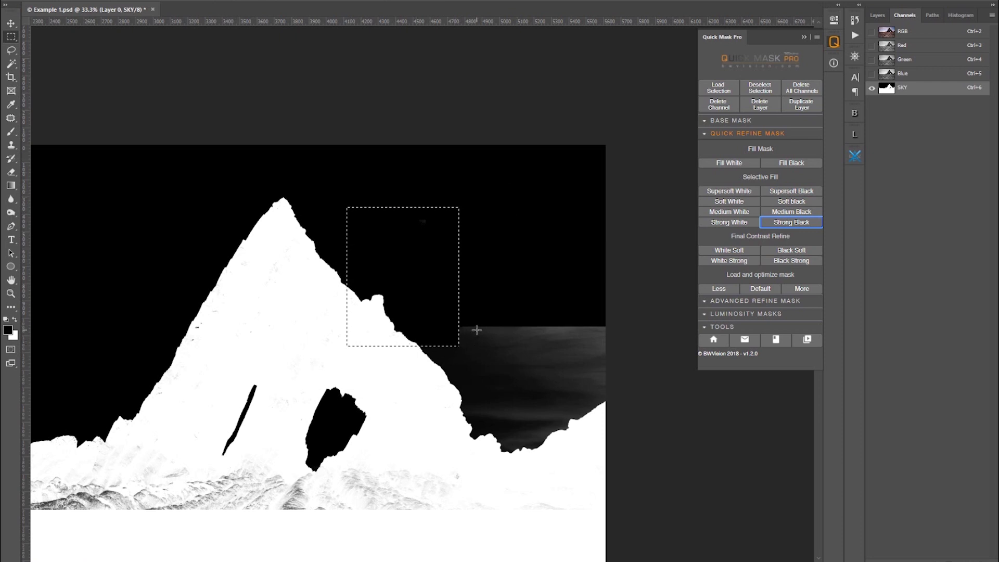
left_click(473, 297)
Step: Undo a trial Supersoft Black fill and apply Strong Black to the grey sky out to the right edge
left_click_drag(413, 296, 566, 463)
left_click(792, 191)
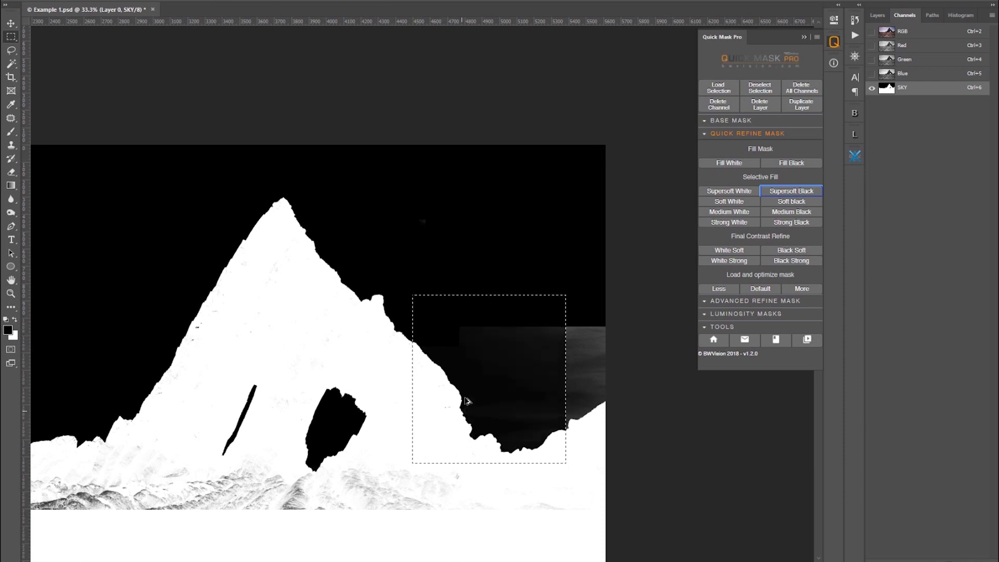
key("ctrl+z")
left_click_drag(417, 300, 633, 461)
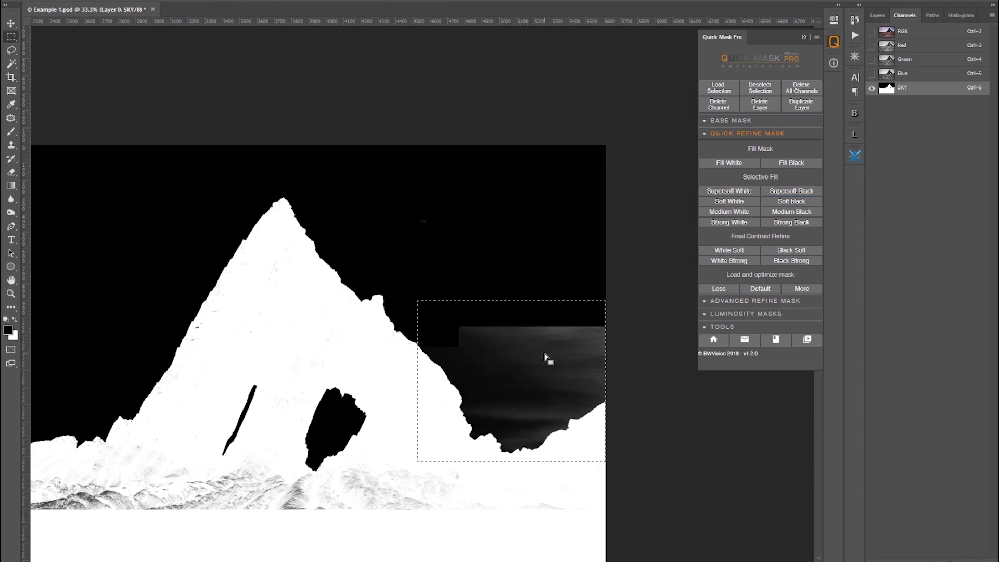
left_click(796, 223)
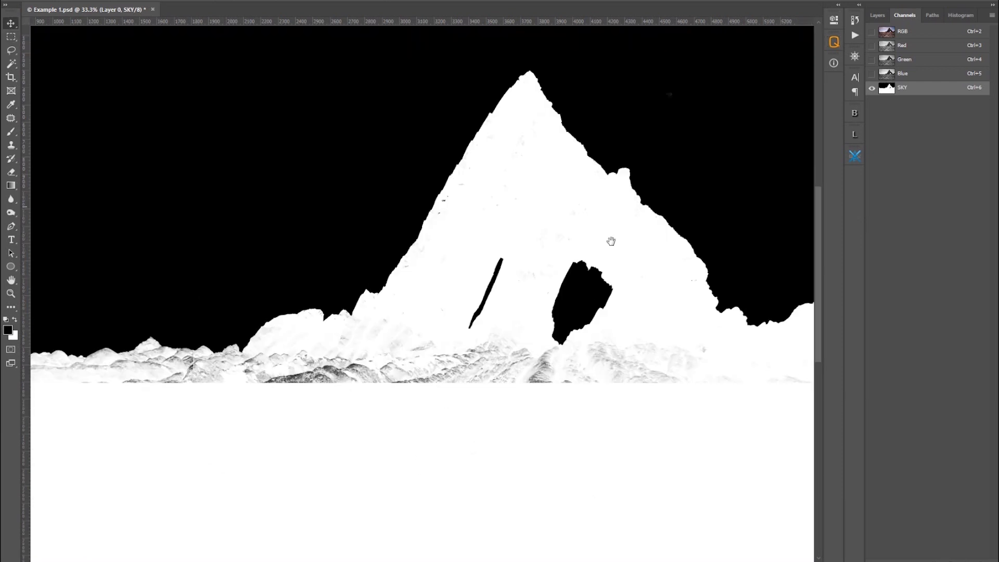
left_click_drag(221, 295, 181, 328)
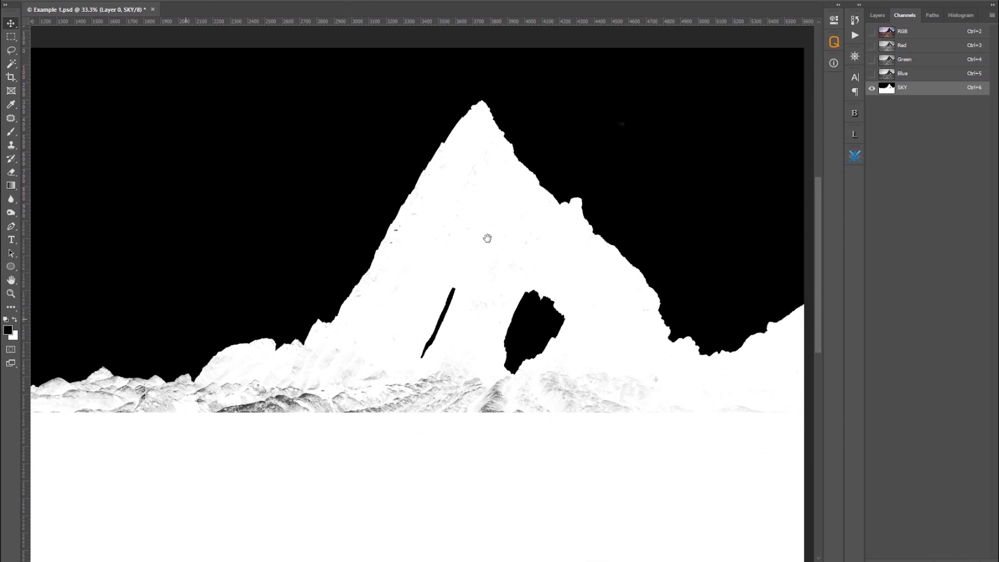
Step: Turn the grey foothills left and right of the peak solid white with Strong White and Fill White
left_click_drag(573, 199, 458, 125)
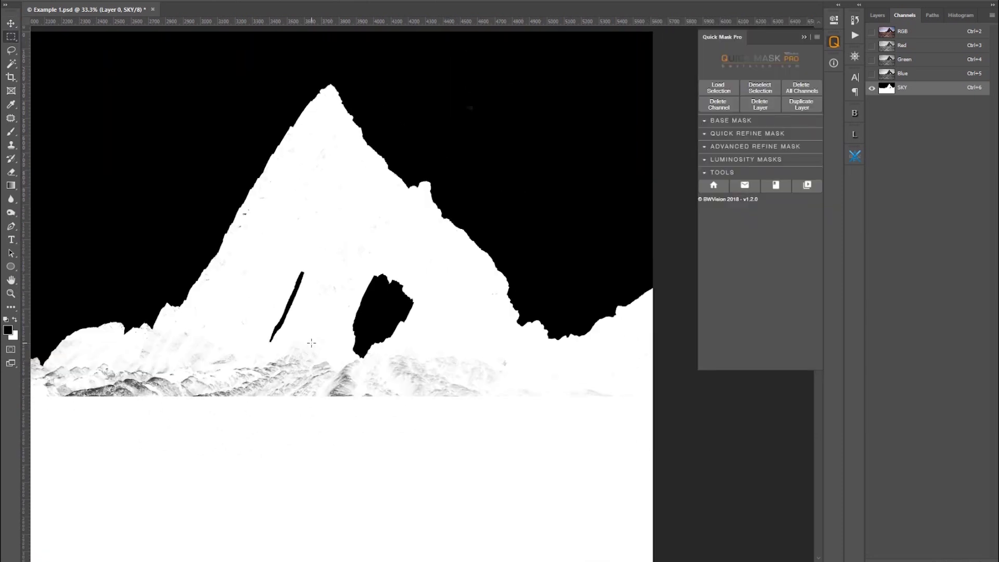
left_click_drag(311, 343, 664, 443)
left_click(755, 133)
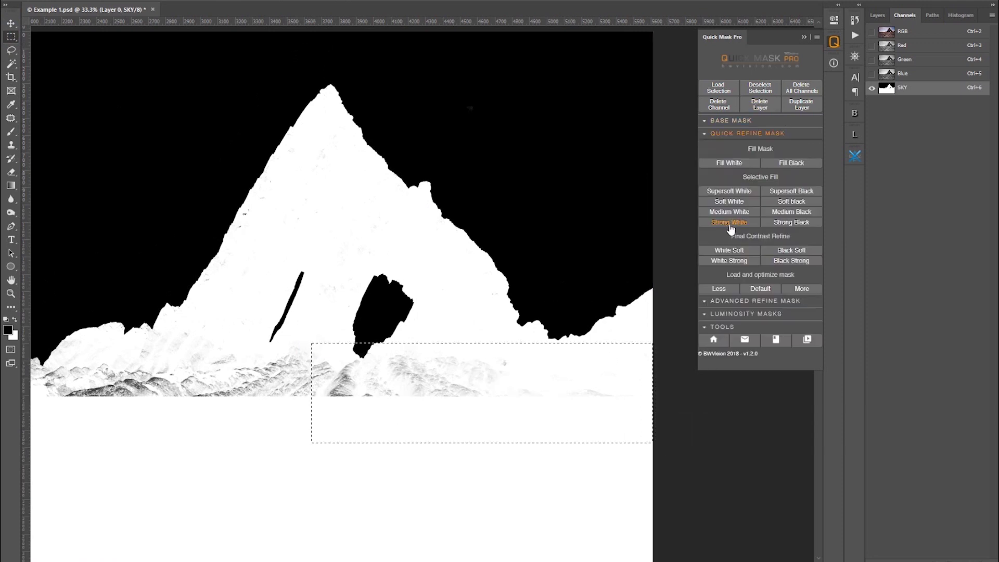
left_click_drag(151, 341, 528, 404)
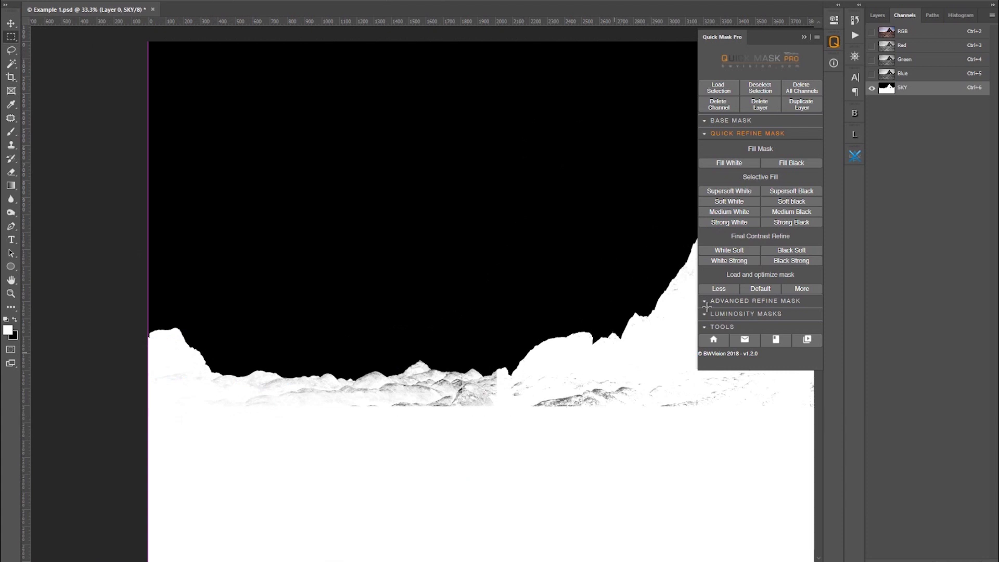
left_click(731, 222)
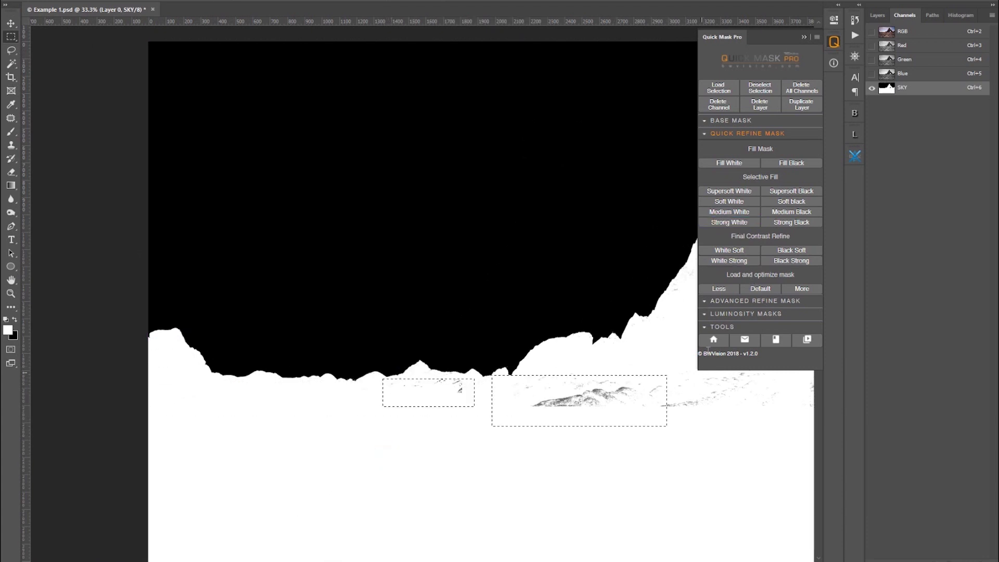
left_click(729, 162)
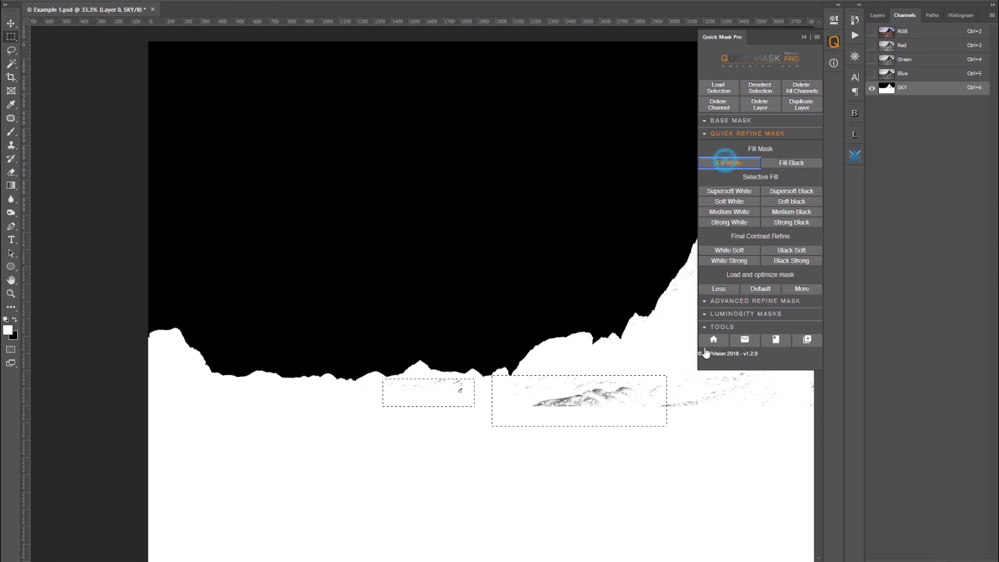
left_click(614, 455)
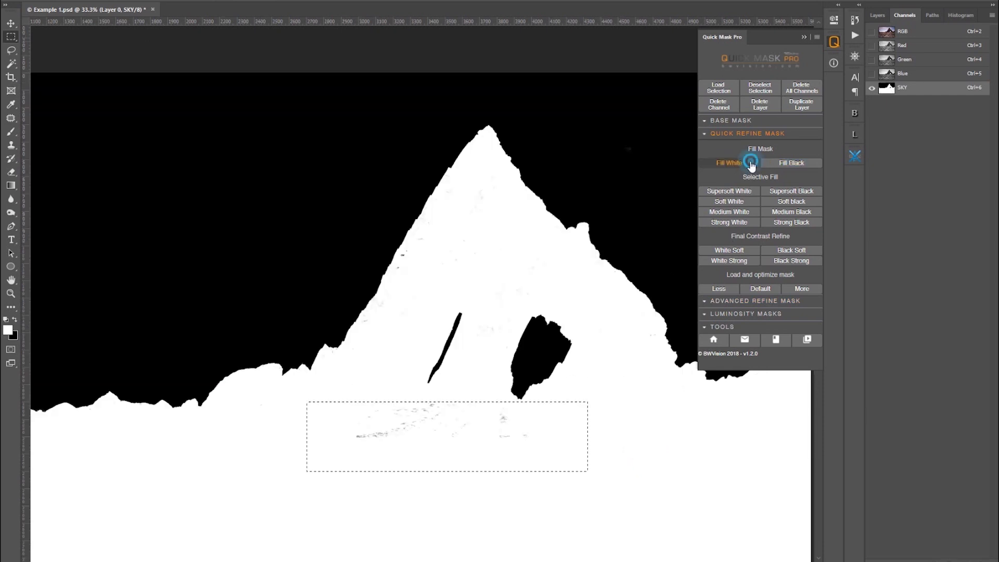
left_click(754, 163)
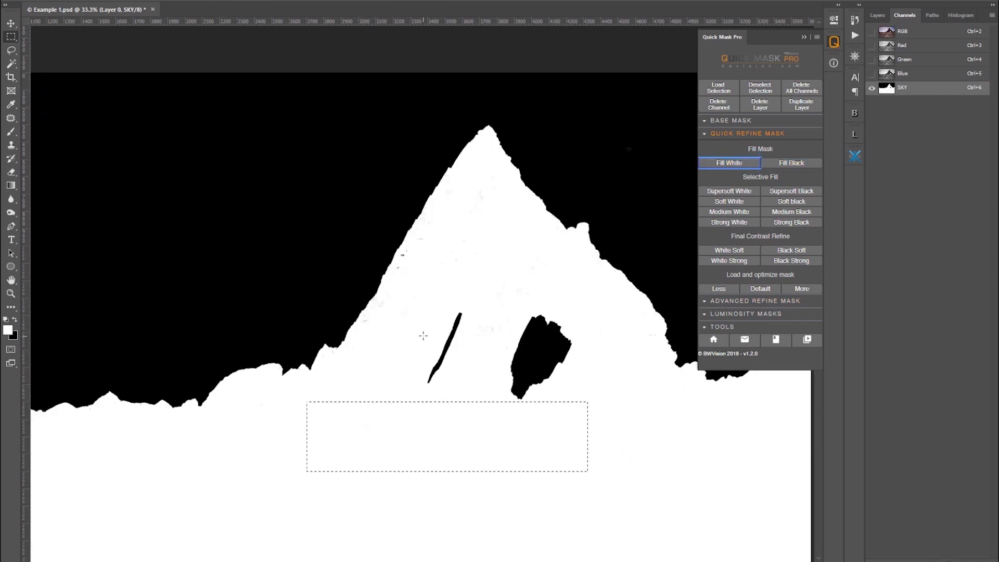
left_click(423, 329)
Step: At 66.7% zoom, fill the dark specks on the peak's slope with white
key("ctrl+plus")
key("ctrl+plus")
mouse_move(417, 215)
left_mouse_down()
mouse_move(436, 236)
mouse_move(426, 265)
left_mouse_up()
left_click(728, 163)
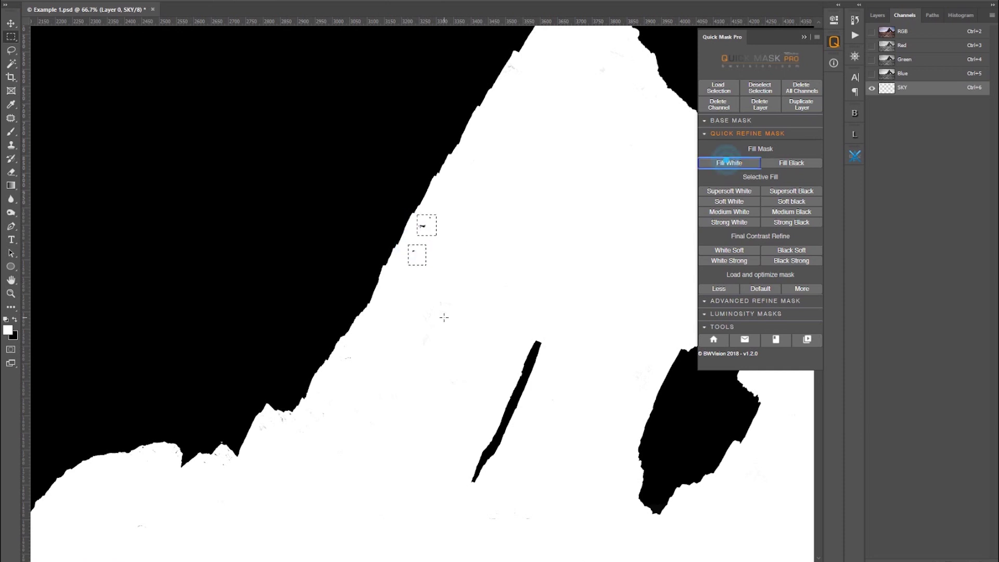
left_click(332, 391)
key("ctrl+minus")
key("ctrl+minus")
key("ctrl+minus")
key("ctrl+minus")
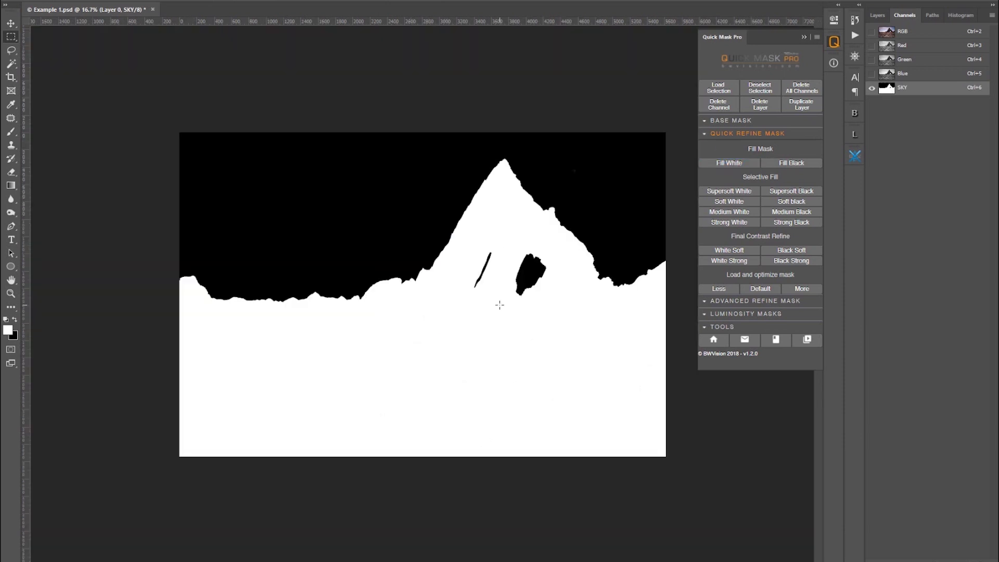
Step: Invert the SKY mask so the sky is white, run Default optimisation, and load SKY as a selection
key("ctrl+plus")
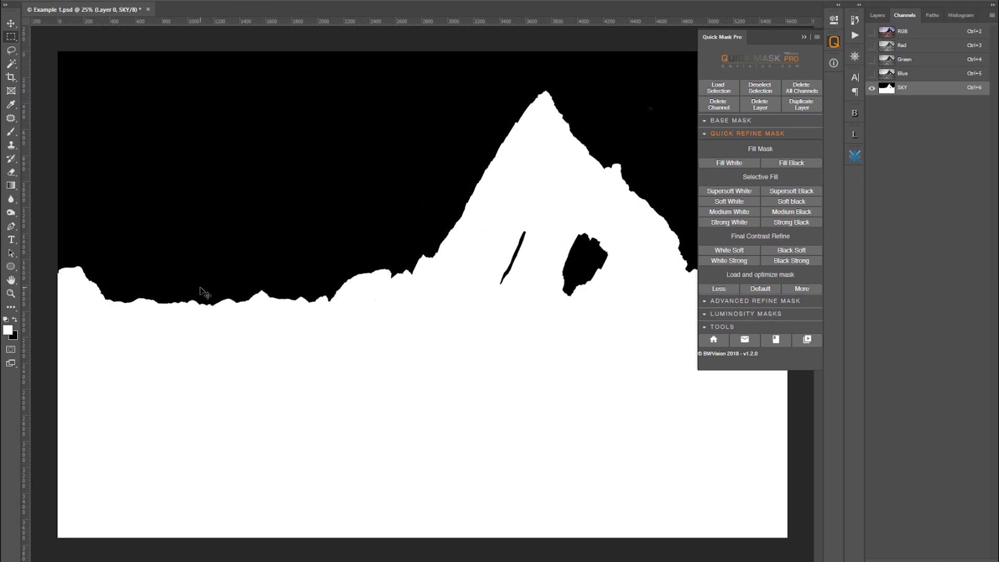
key("ctrl+i")
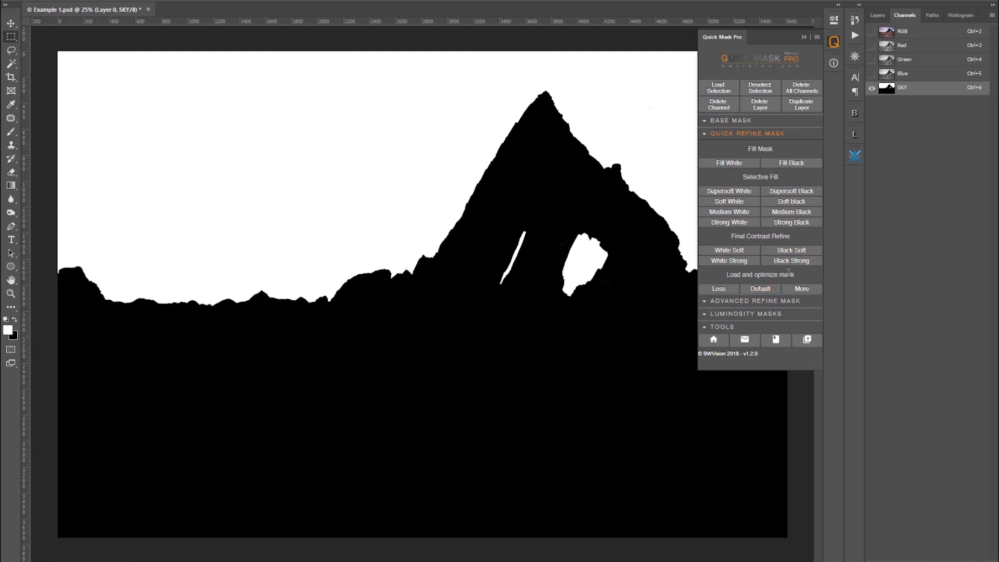
left_click(762, 289)
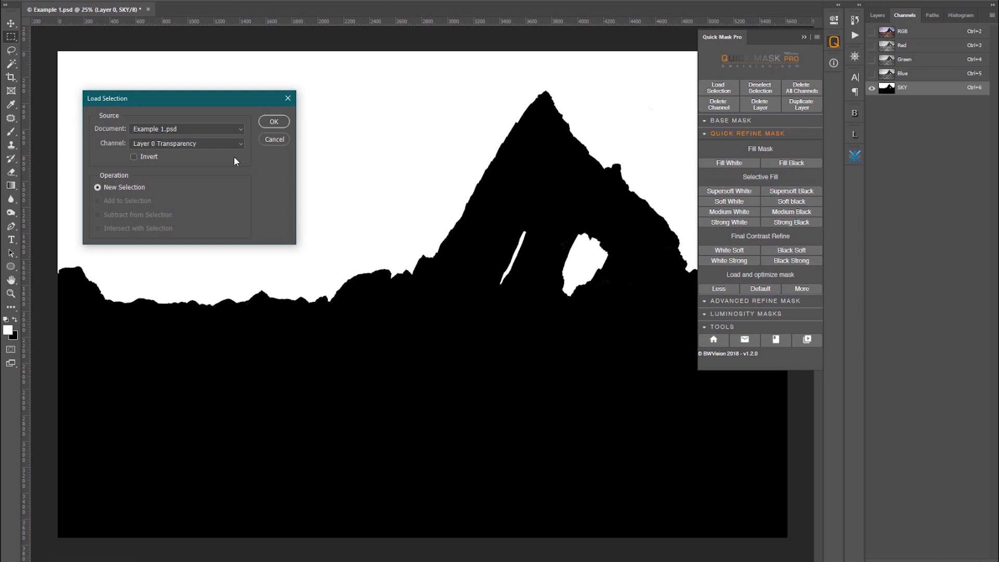
left_click(228, 143)
left_click(197, 170)
left_click(276, 122)
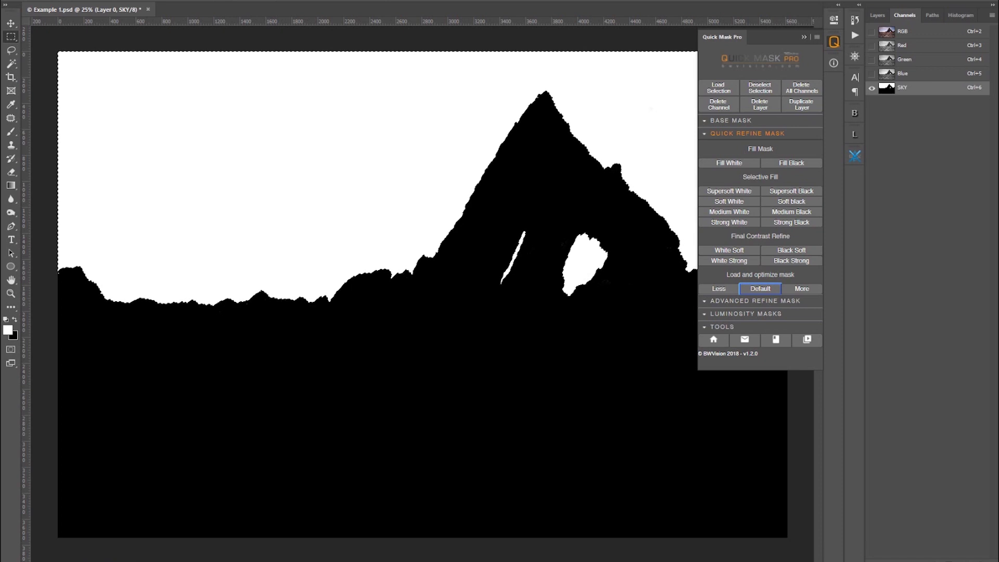
Step: Save the selection as channel 'Sky optimised' and load it back as a selection
left_click(132, 0)
left_click(176, 204)
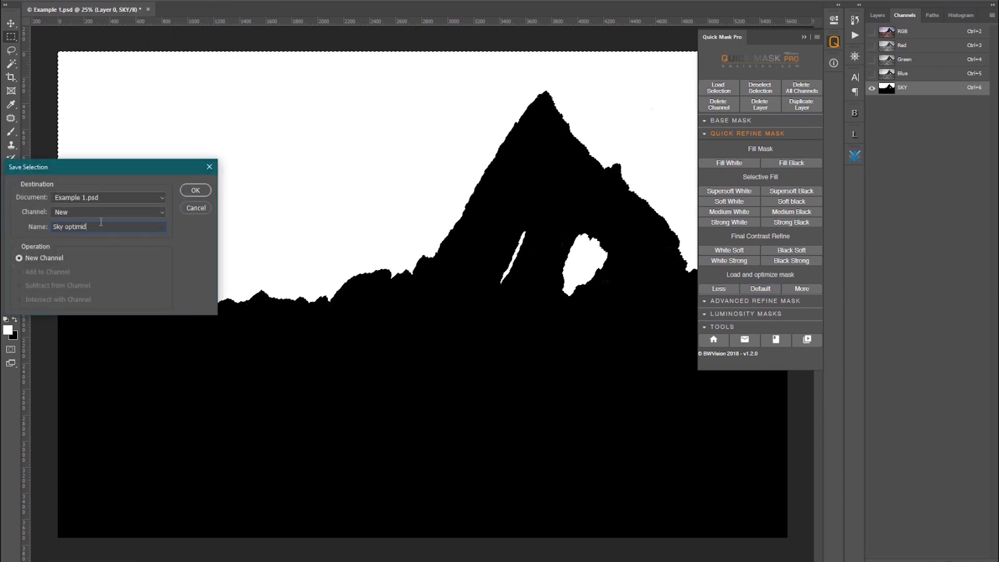
type("Sky optimid")
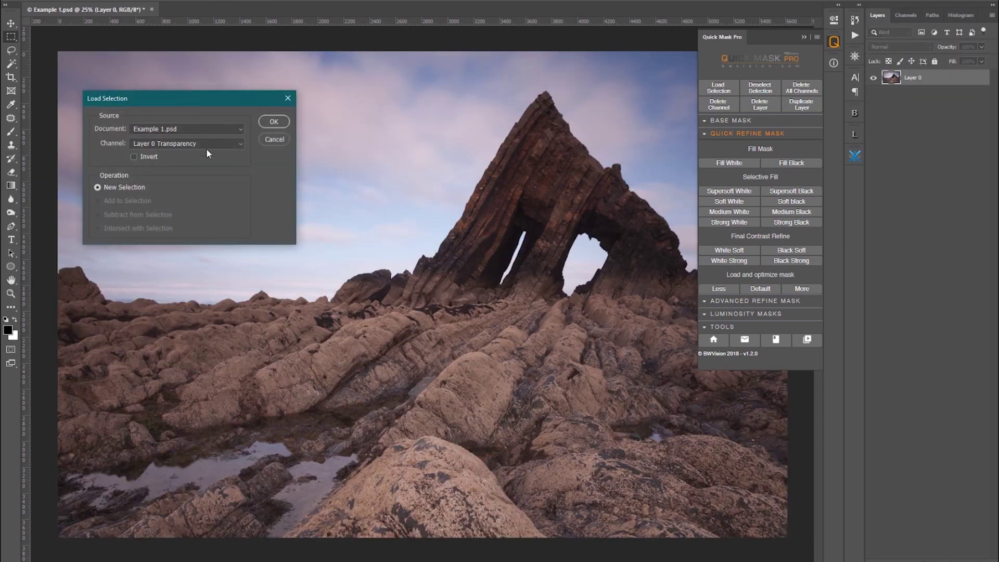
left_click(193, 142)
left_click(173, 177)
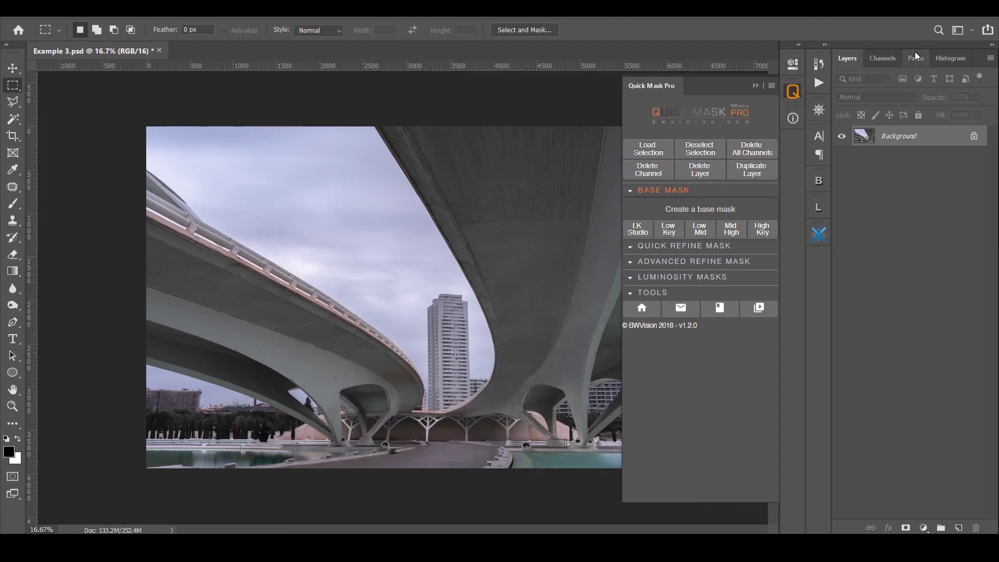
Step: Generate the Low Mid base masks for the bridge photo in Quick Mask Pro
left_click(756, 86)
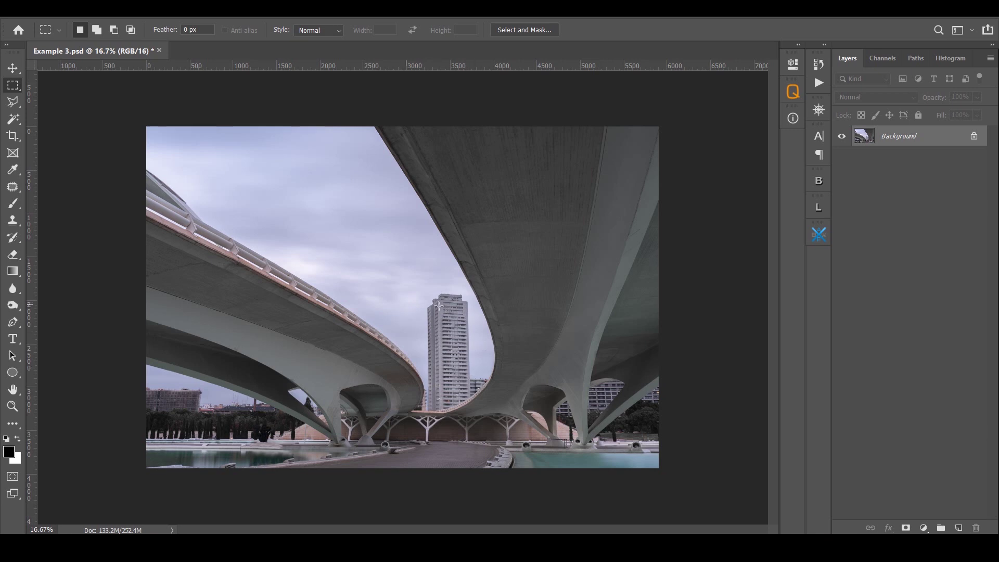
left_click(793, 91)
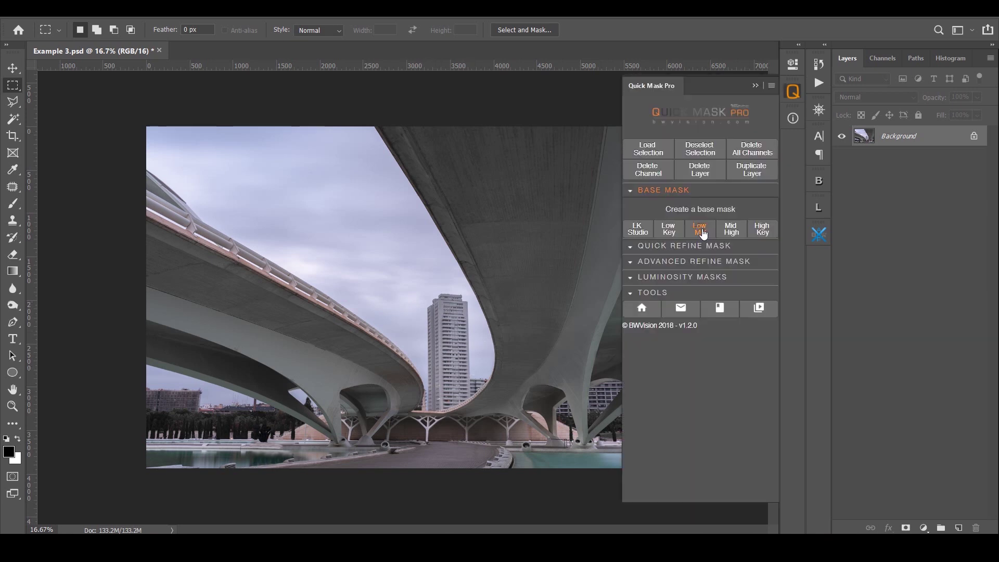
left_click(703, 233)
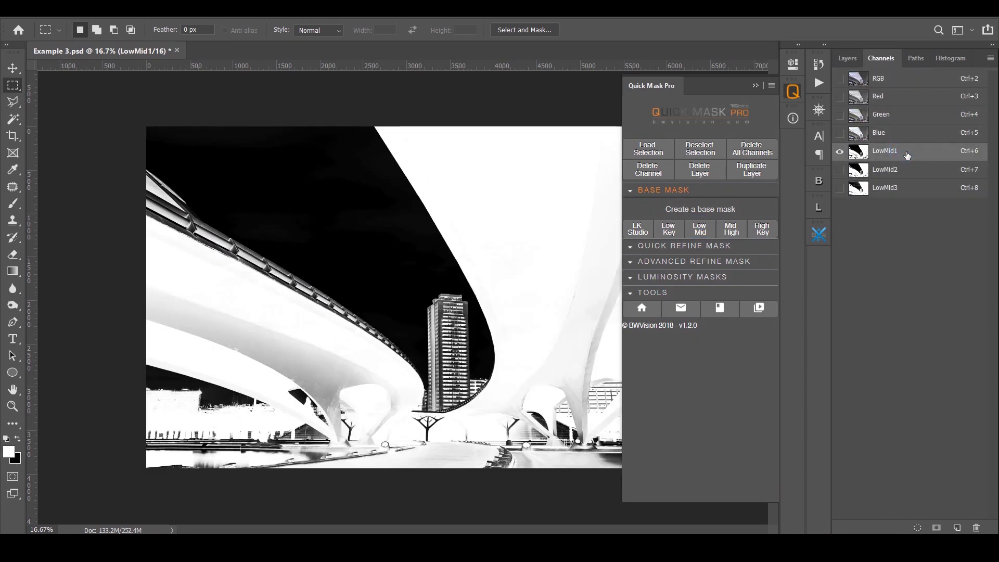
Step: Compare LowMid2 and LowMid3, then marquee the sky around the tower base on LowMid3
left_click(908, 171)
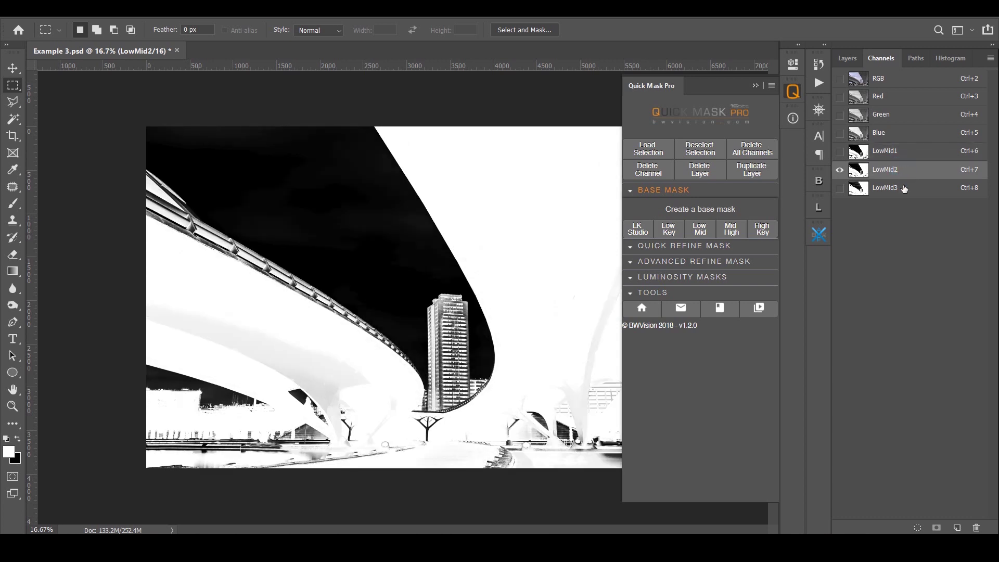
left_click(905, 189)
left_click(900, 172)
left_click(902, 188)
left_click_drag(388, 355, 512, 416)
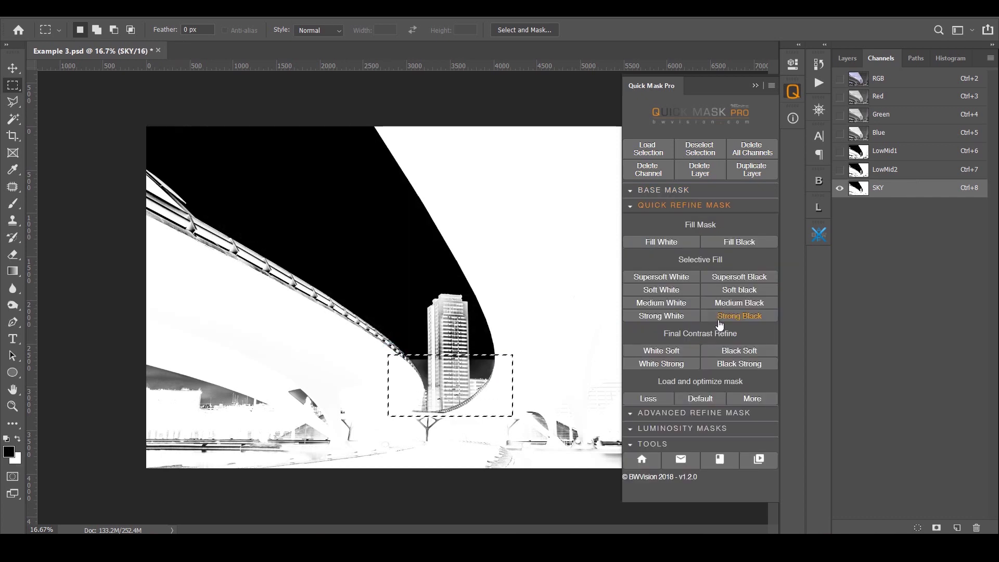
Step: Blacken the sky around the tower base and in the lower left with Strong Black
left_click(737, 317)
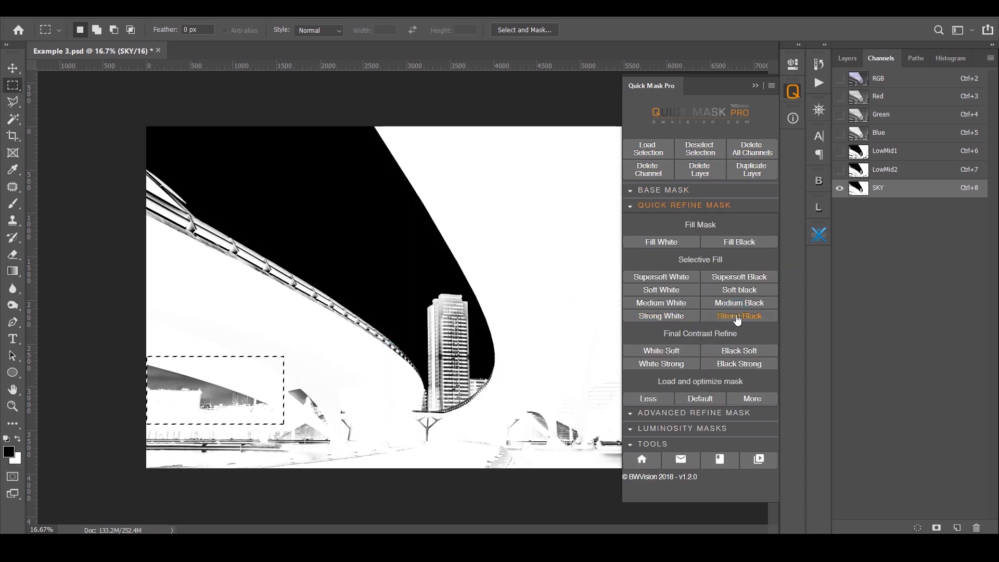
left_click(738, 318)
left_click(324, 380)
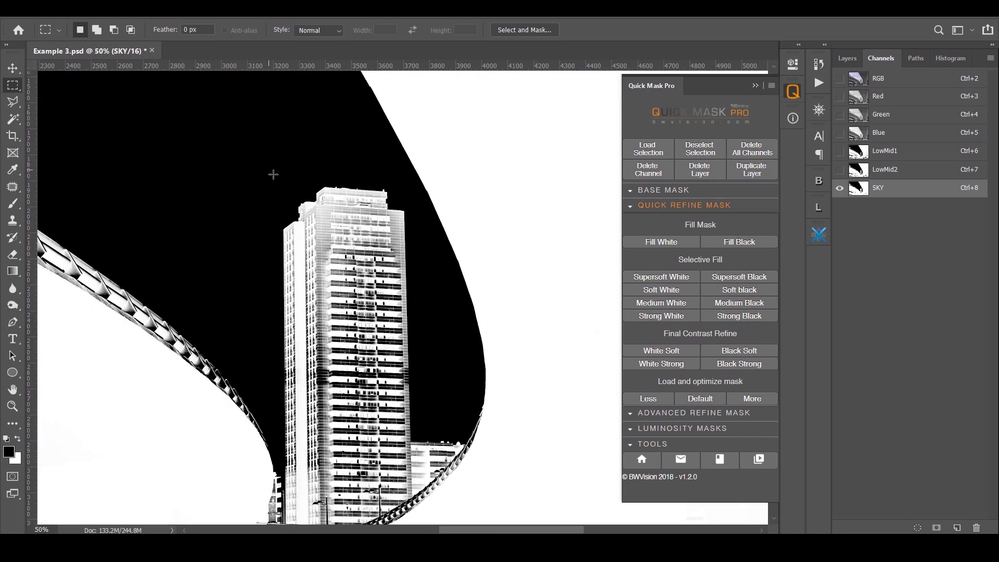
Step: Make the tower solid white with Strong White and a lasso Fill White
left_click_drag(269, 169, 431, 466)
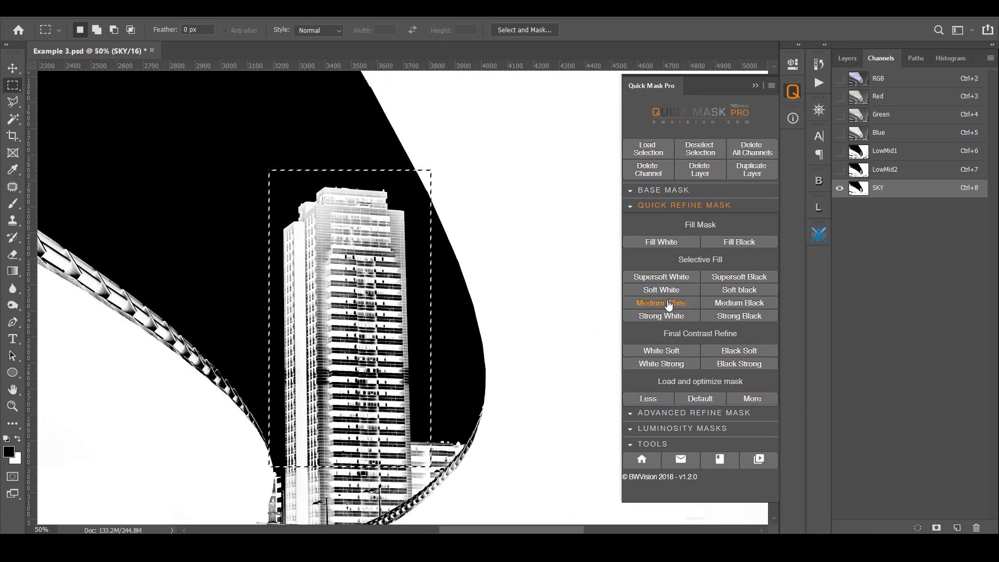
left_click(668, 317)
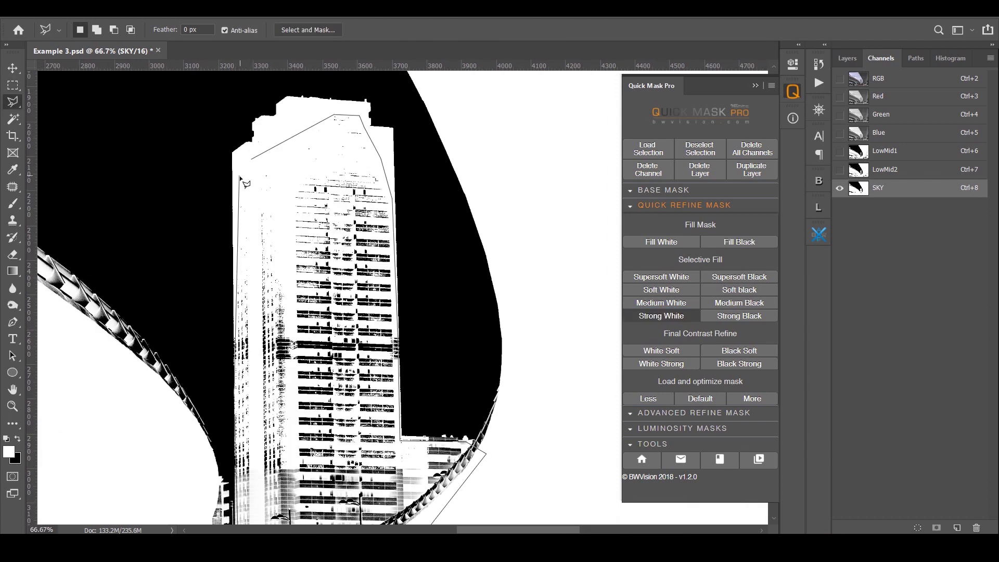
left_click(239, 178)
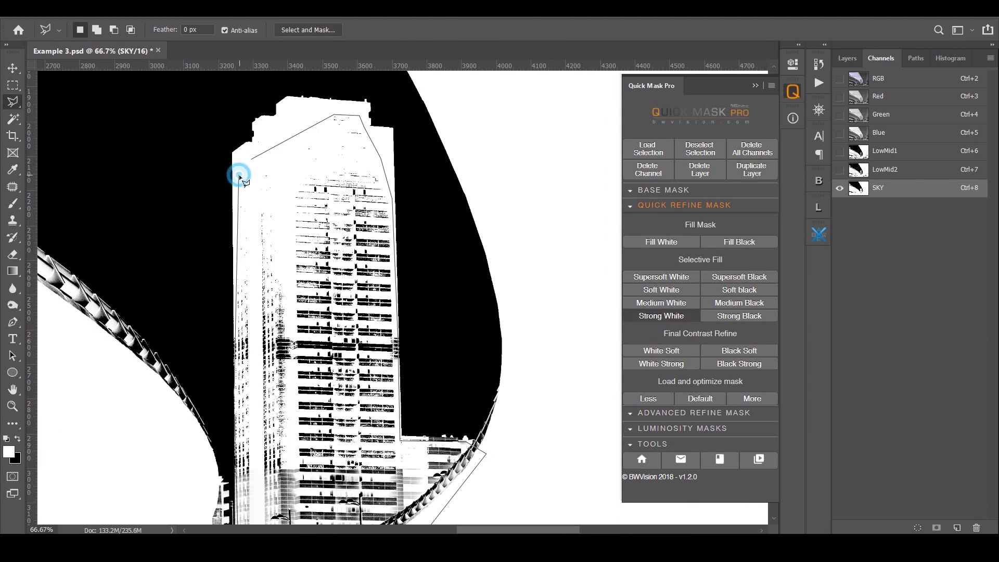
left_click(679, 241)
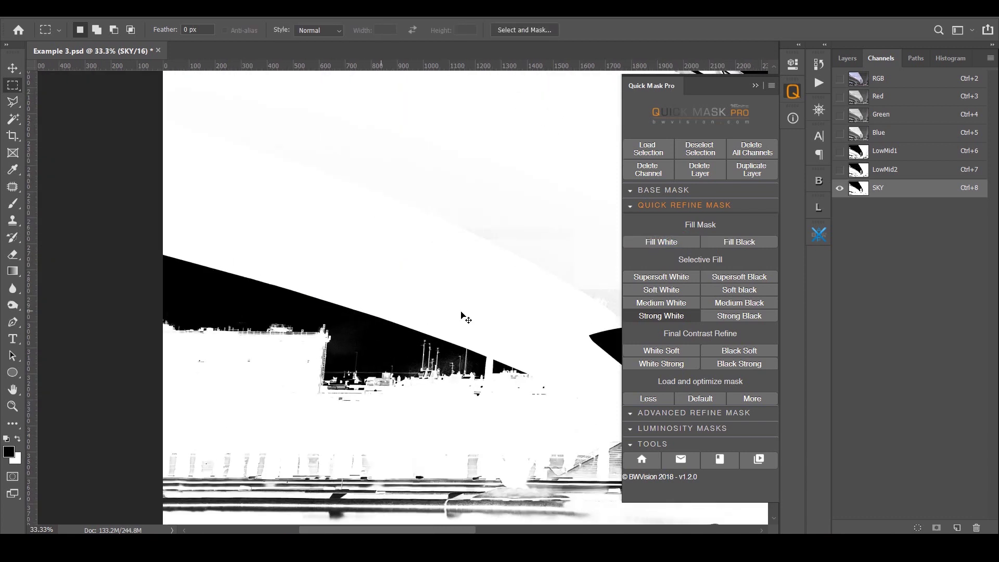
Step: Softly darken the sky above the horizon boats, then look over the mask
key("ctrl+plus")
key("ctrl+plus")
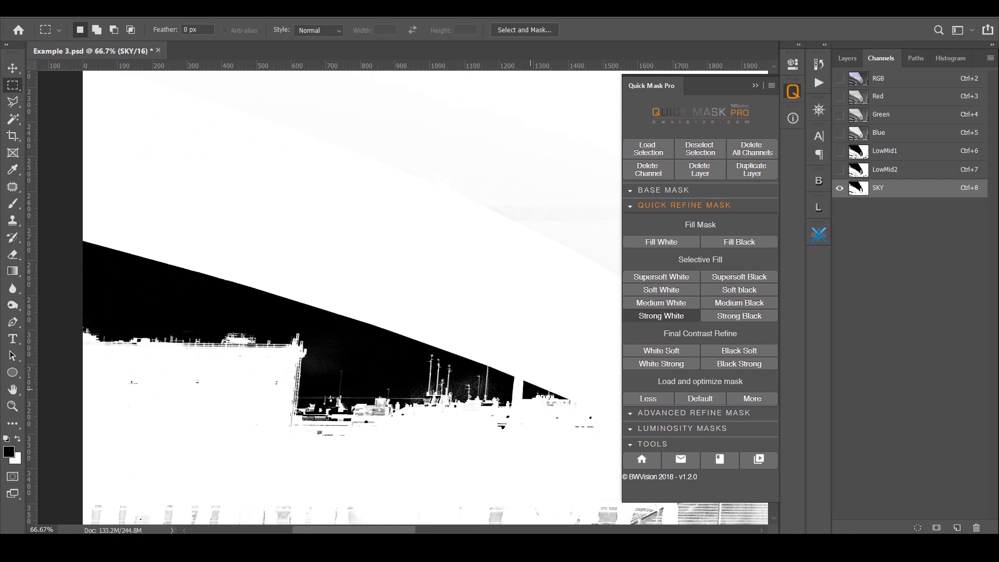
left_click_drag(376, 339, 499, 427)
left_click(741, 290)
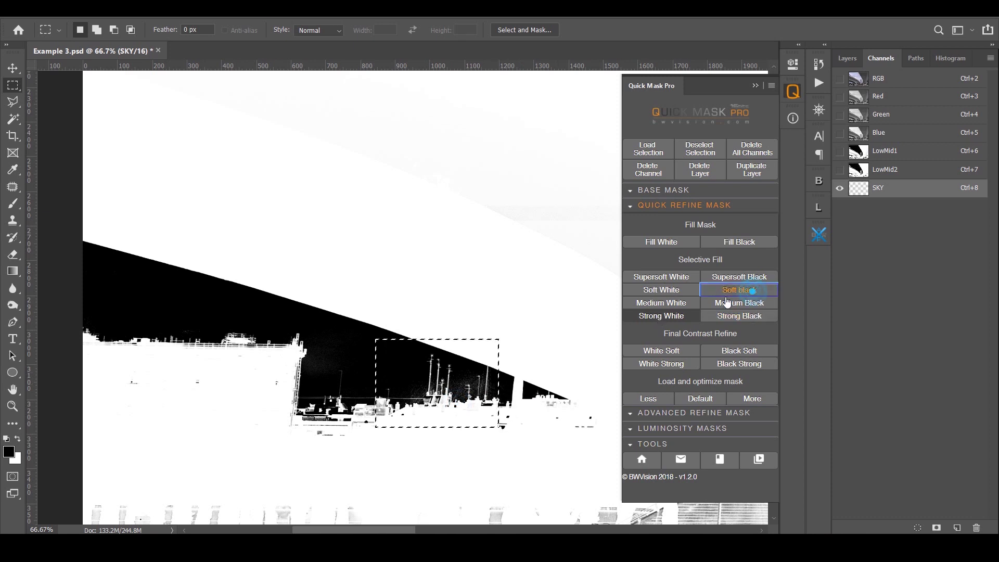
left_click(738, 301)
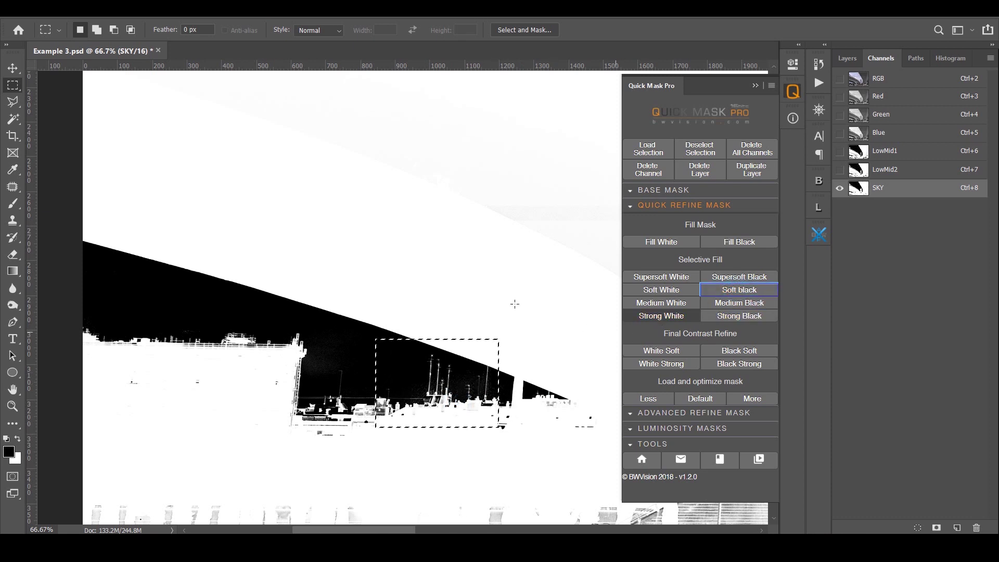
left_click(486, 286)
scroll(439, 333, "up", 3)
left_click_drag(444, 330, 440, 179)
scroll(350, 348, "down", 5)
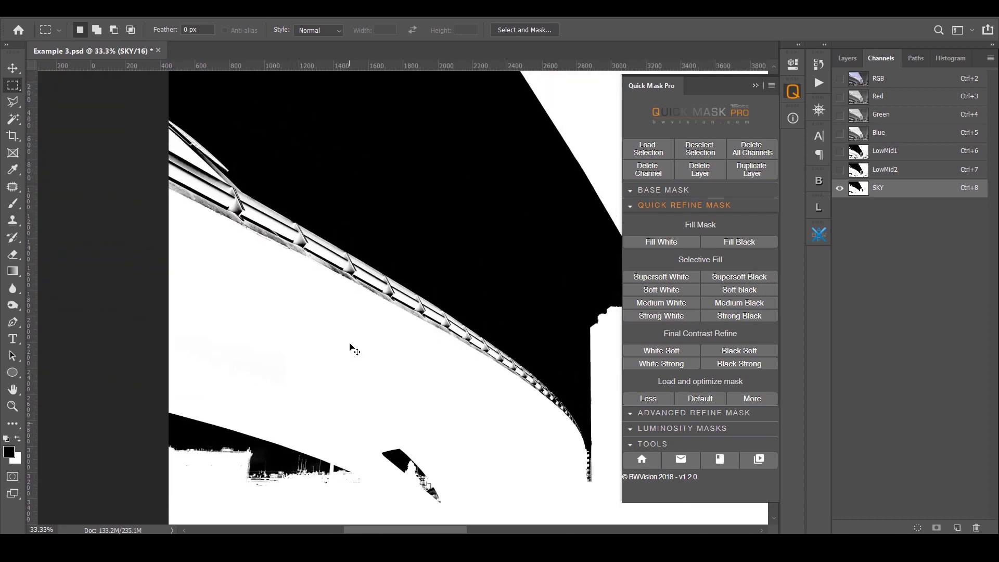
scroll(354, 349, "down", 3)
scroll(355, 350, "up", 2)
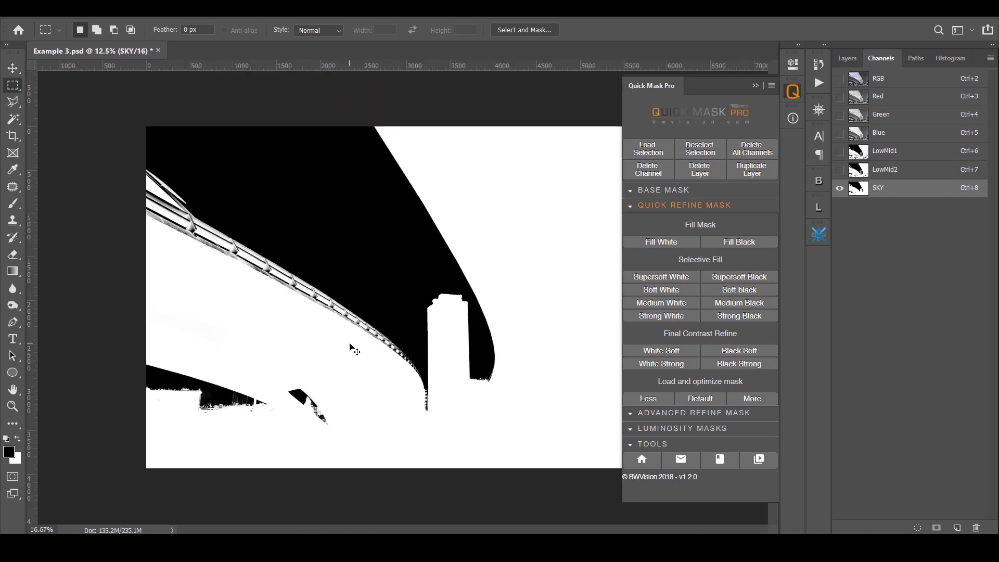
scroll(350, 346, "up", 3)
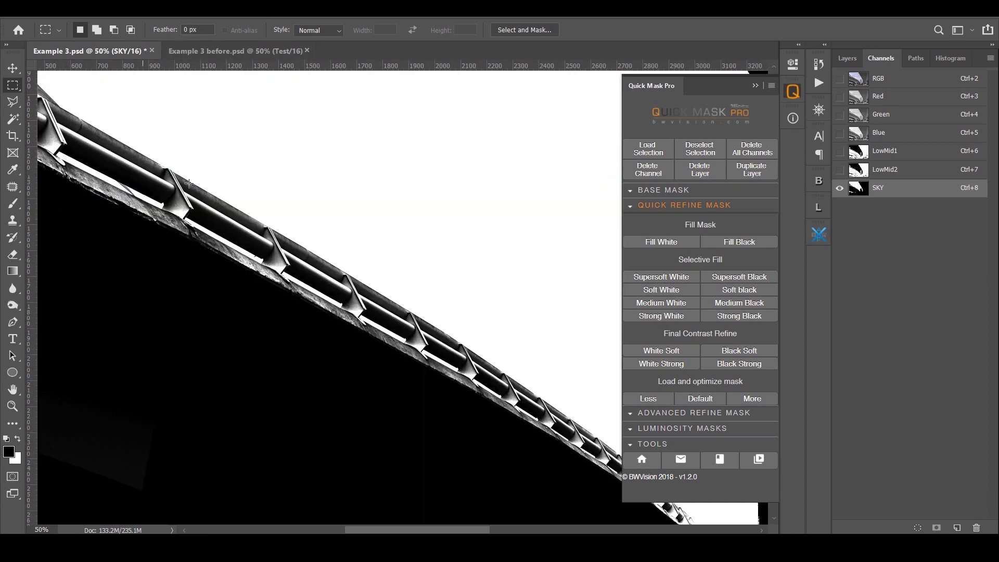
Step: Switch to Example 3 before, zoom in on the Test mask, and inspect its left edge
left_click(218, 54)
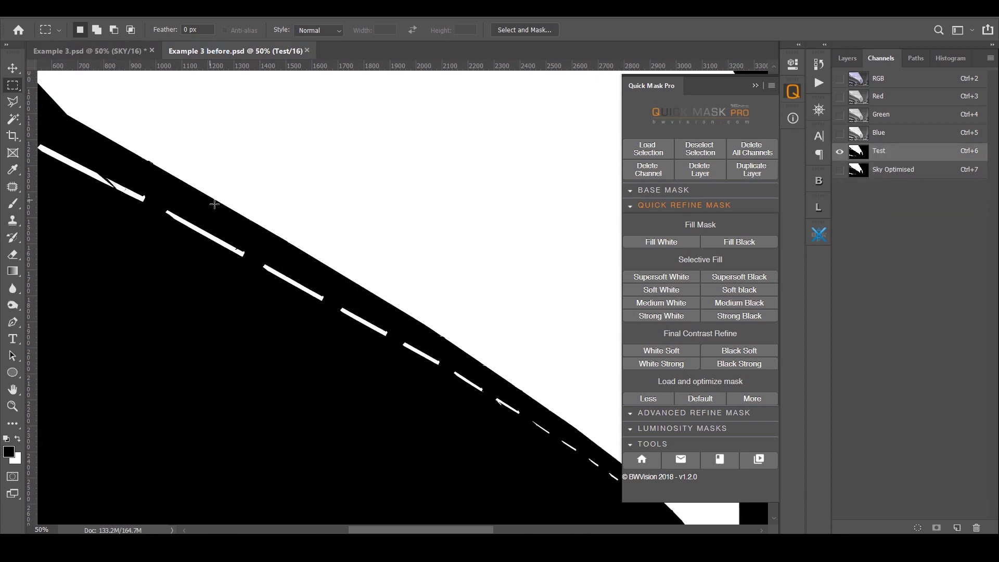
key("ctrl+minus")
key("ctrl+minus")
key("ctrl+minus")
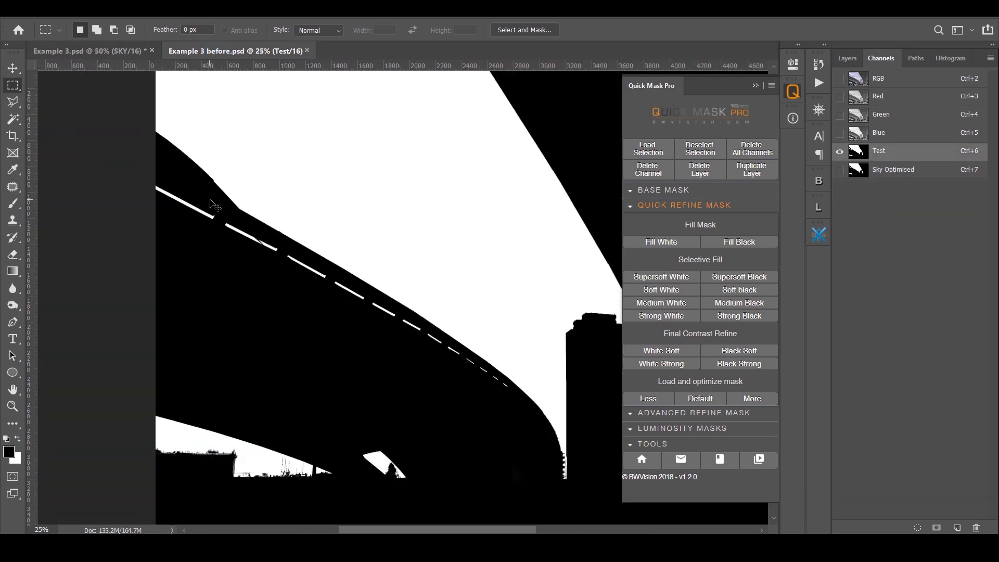
key("ctrl+plus")
key("ctrl+plus")
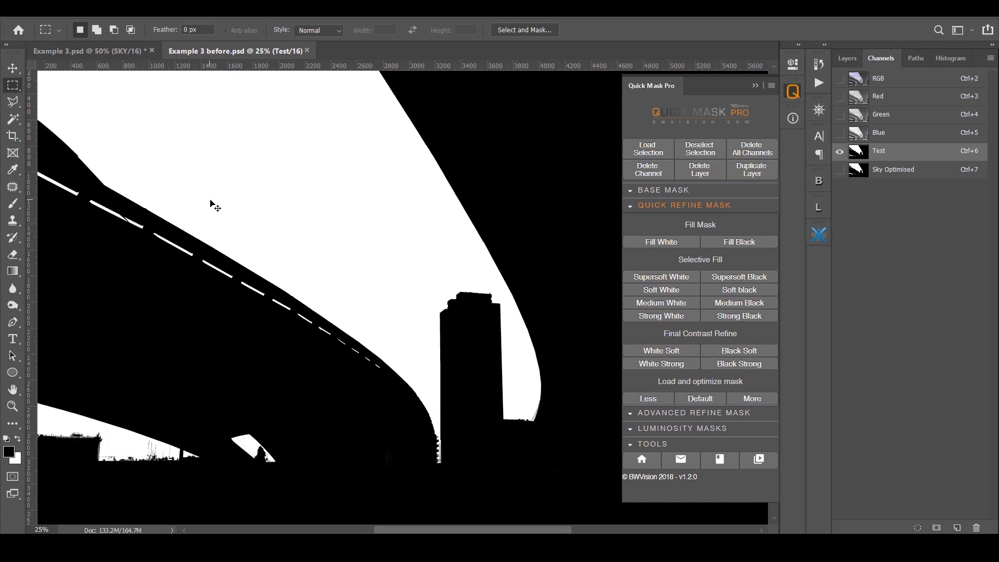
key("ctrl+plus")
key("ctrl+plus")
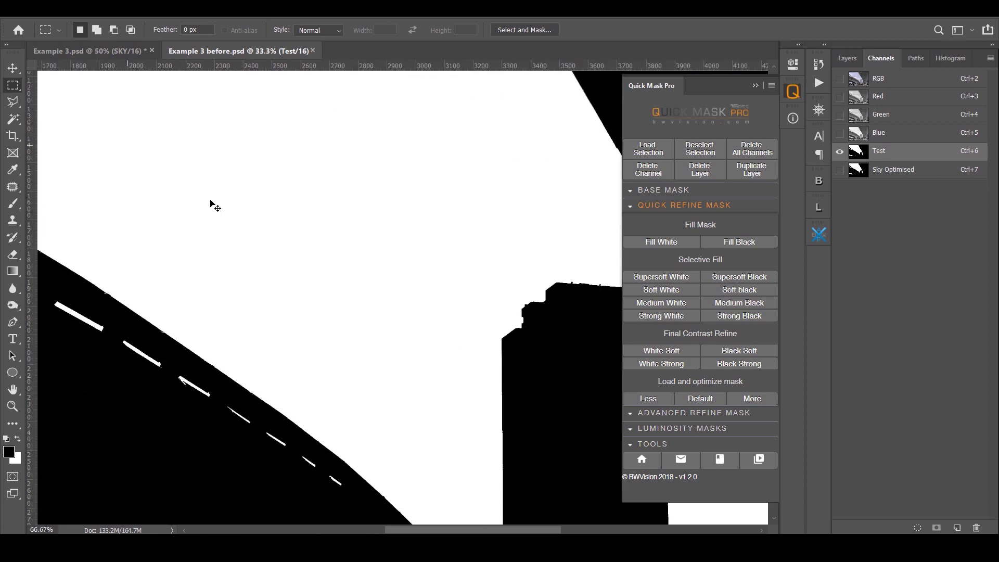
left_click_drag(239, 356, 196, 383)
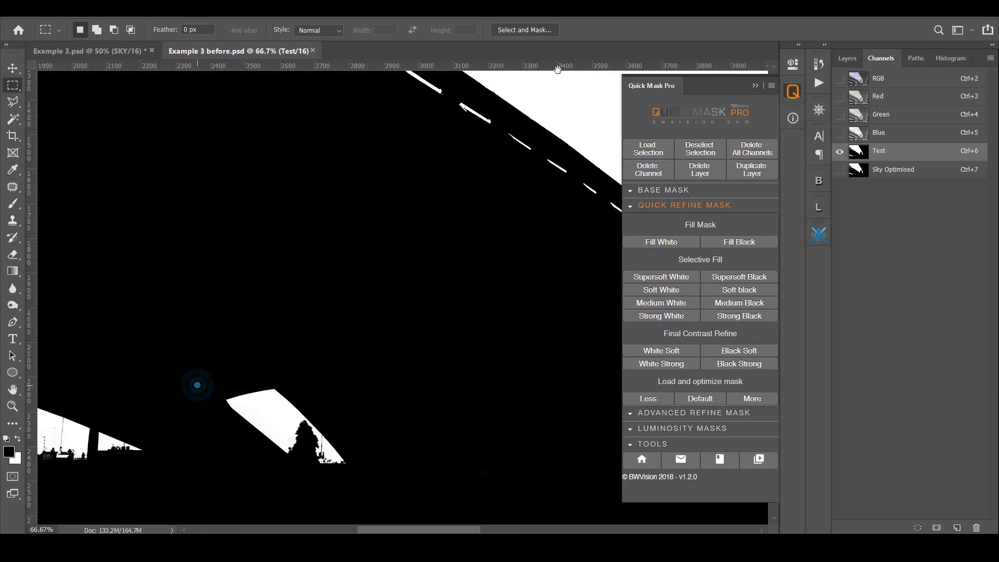
left_click_drag(388, 265, 458, 234)
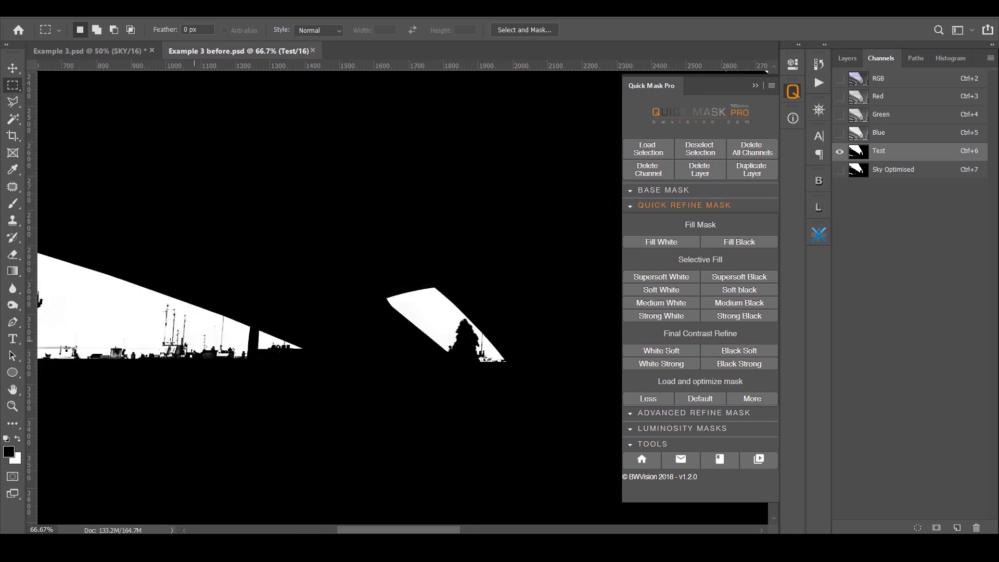
left_click_drag(376, 371, 569, 359)
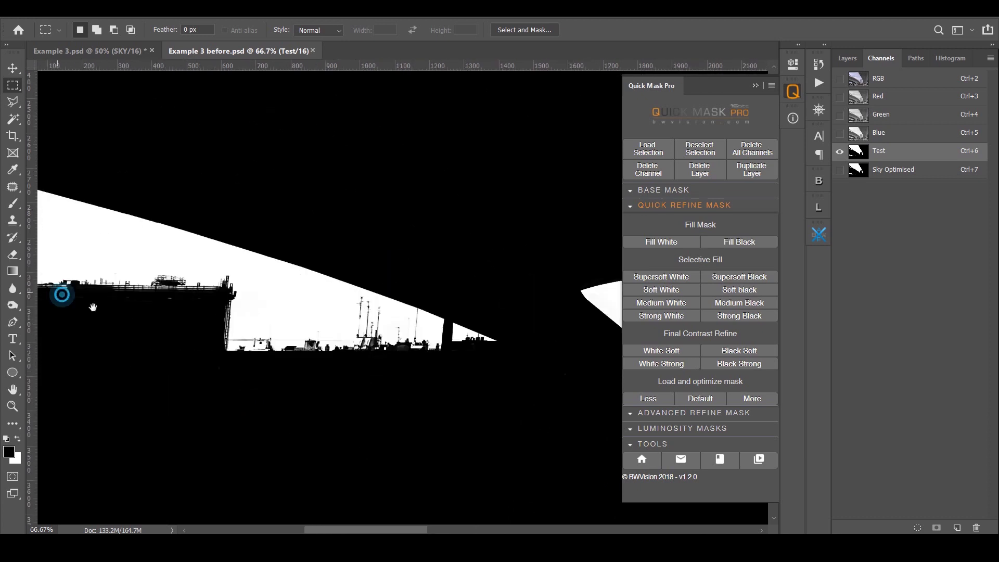
left_click_drag(62, 290, 245, 350)
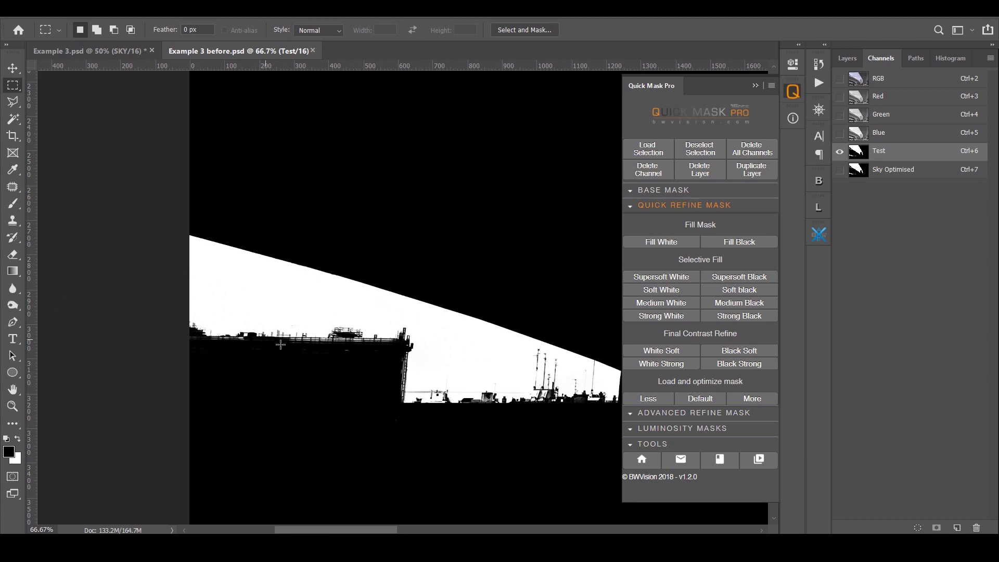
Step: Pan back across the mask and centre on the large white sky curve
left_click_drag(496, 422, 229, 367)
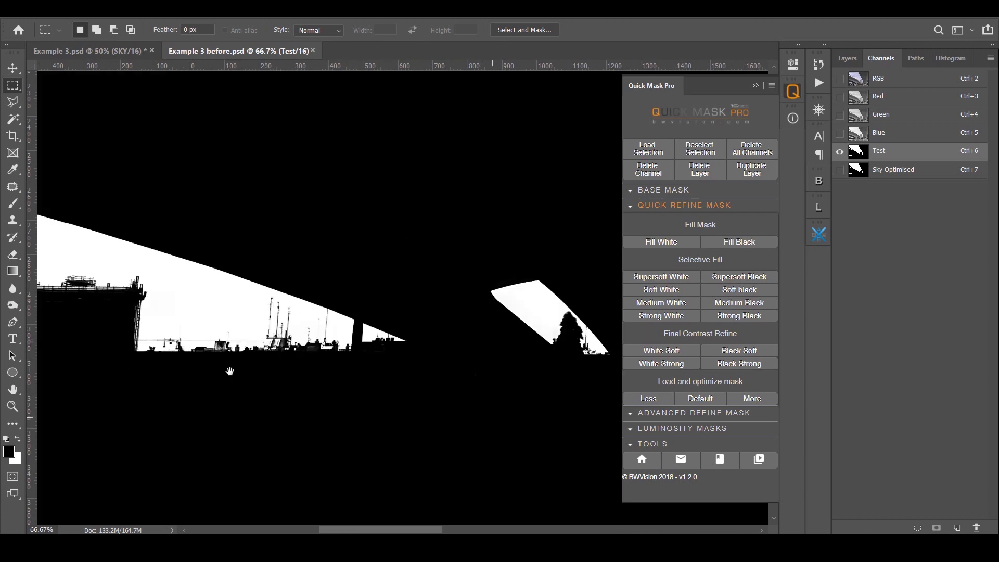
left_click_drag(508, 345, 285, 311)
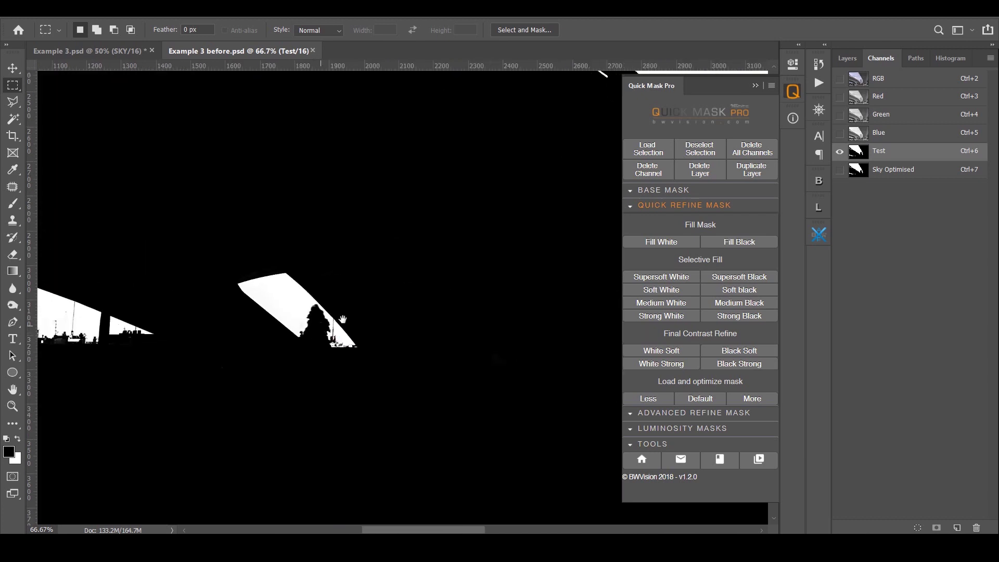
left_click_drag(361, 297, 139, 328)
left_click_drag(477, 261, 171, 411)
left_click_drag(517, 245, 457, 245)
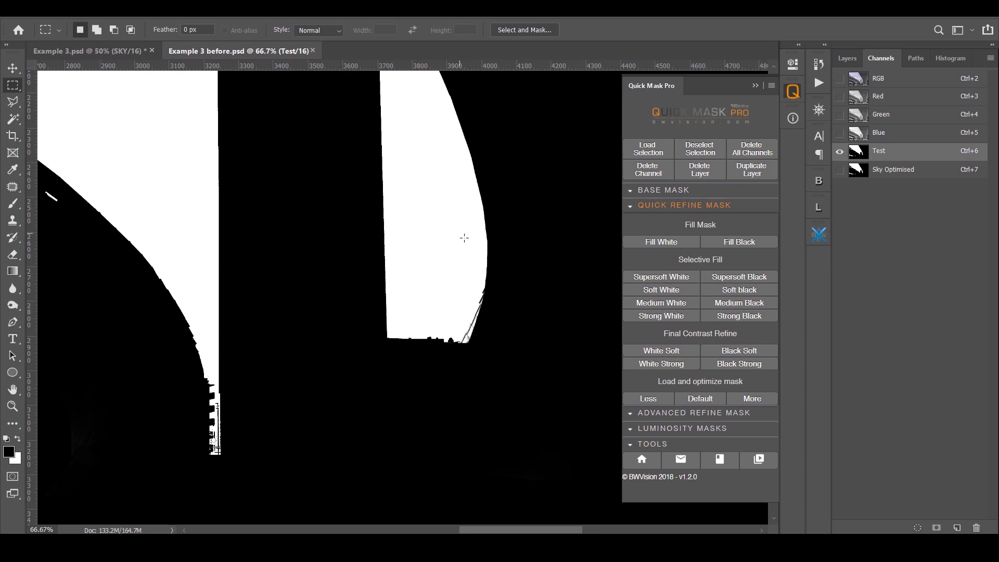
scroll(464, 238, "up", 5)
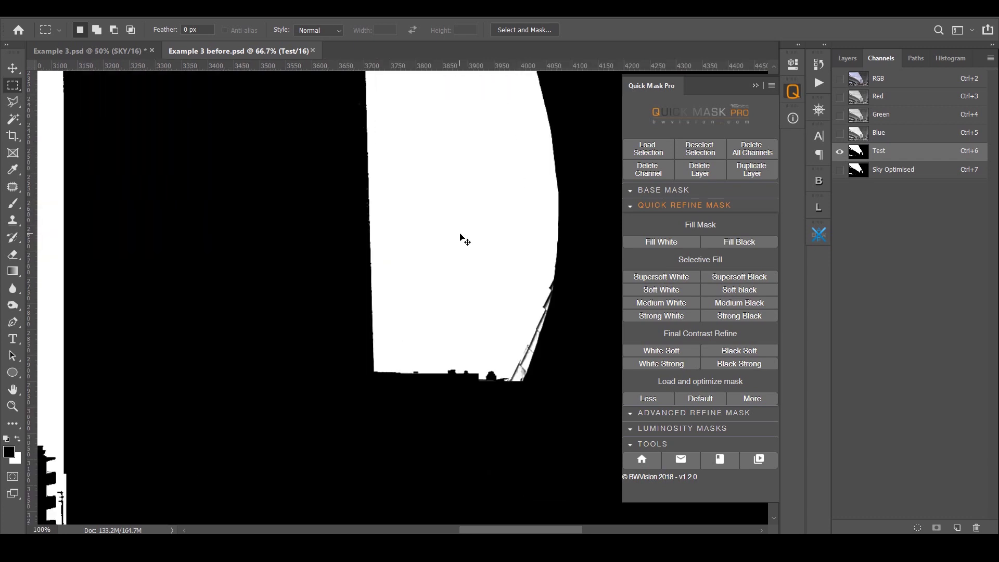
left_click_drag(375, 359, 248, 318)
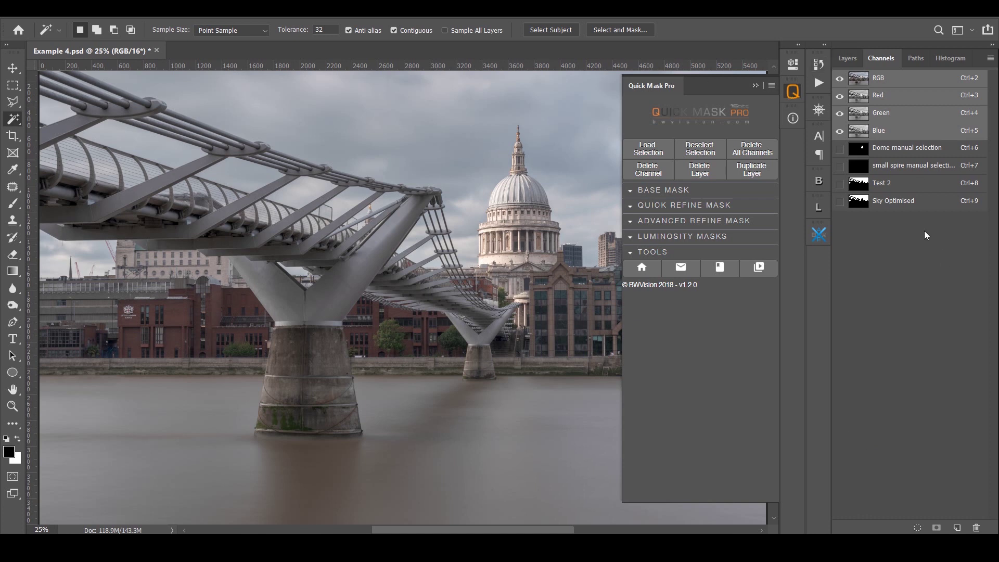
Step: Check the layers, hide the plugin panel, and start renaming the LowMid2 channel
left_click(849, 61)
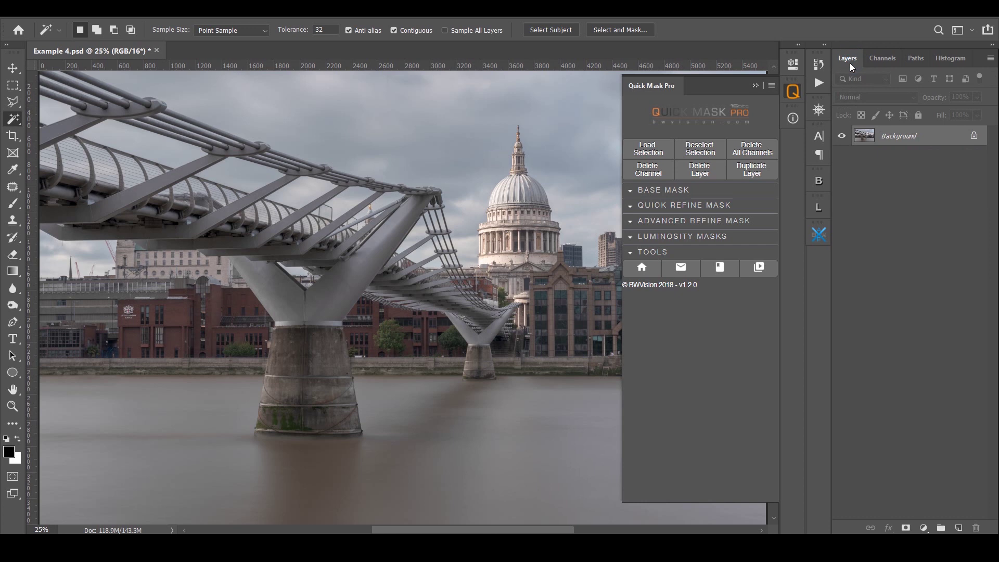
left_click(759, 85)
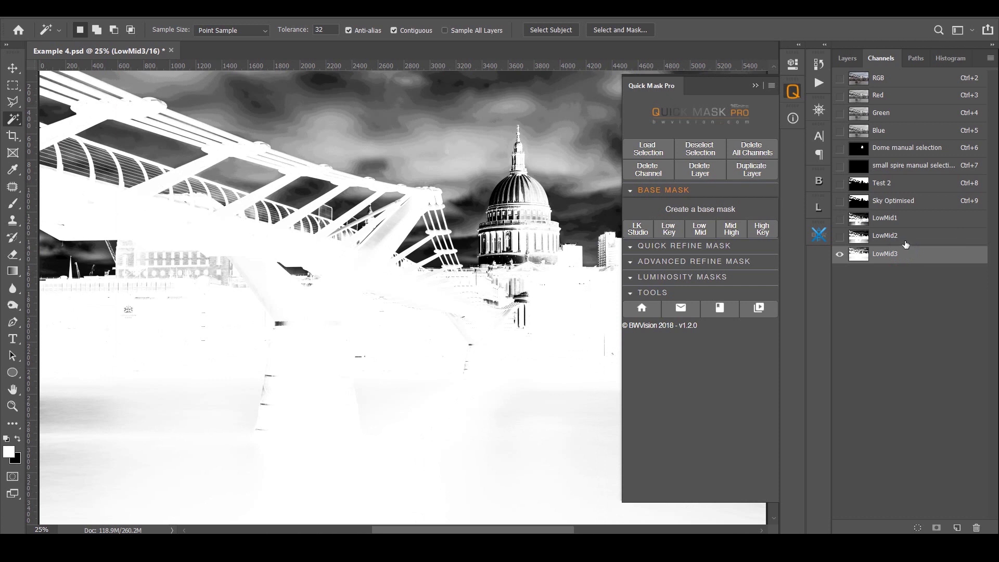
left_click(904, 239)
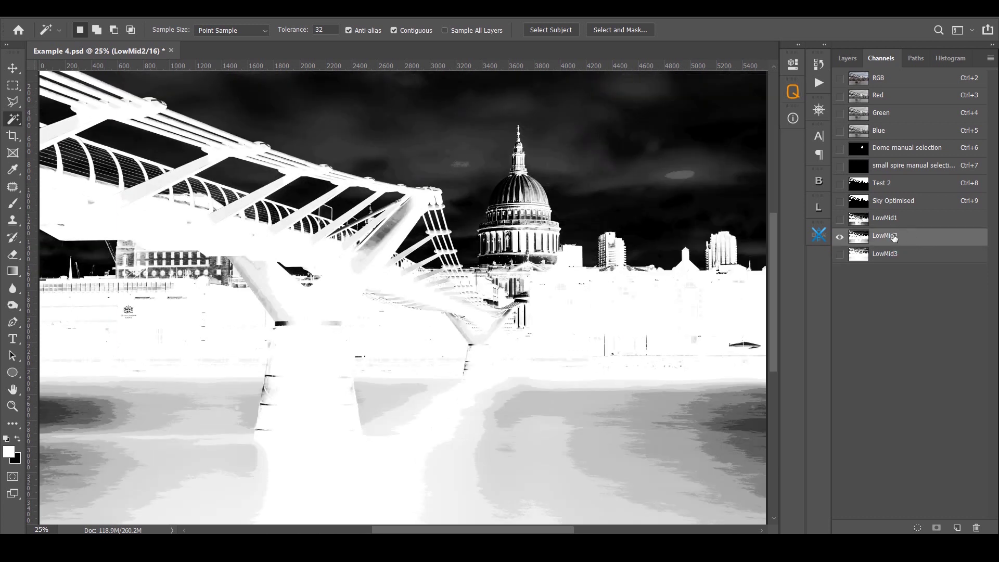
double_click(894, 237)
Step: Name the channel SKY and blacken the sky noise around the dome and left of its spire
type("SKY")
key("Return")
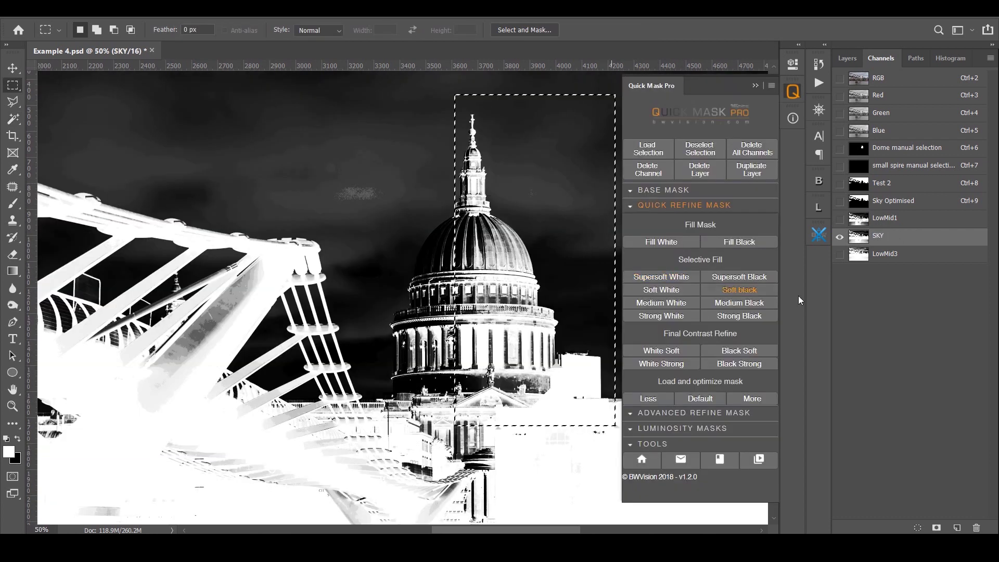
left_click(743, 314)
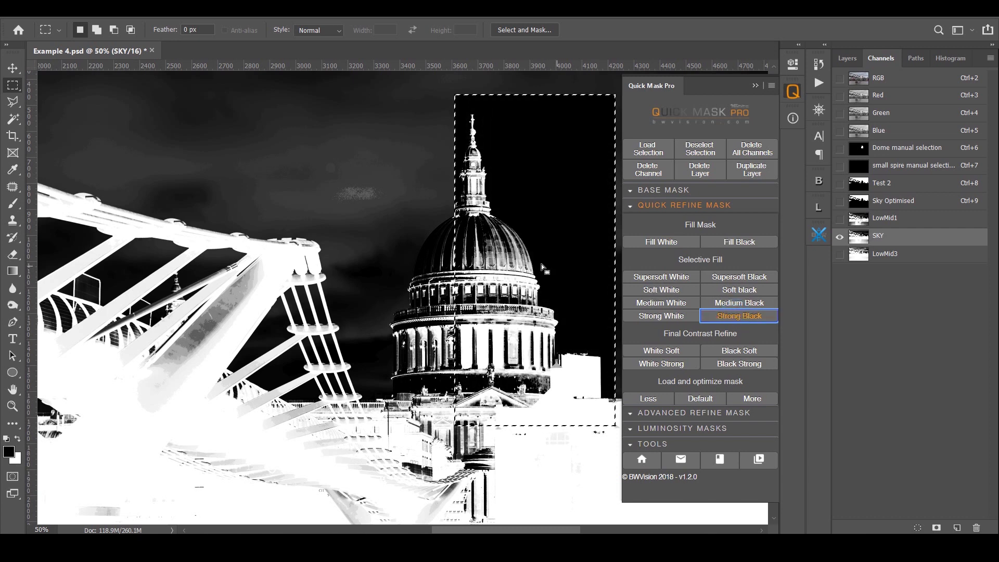
left_click(399, 192)
left_click_drag(347, 102, 477, 313)
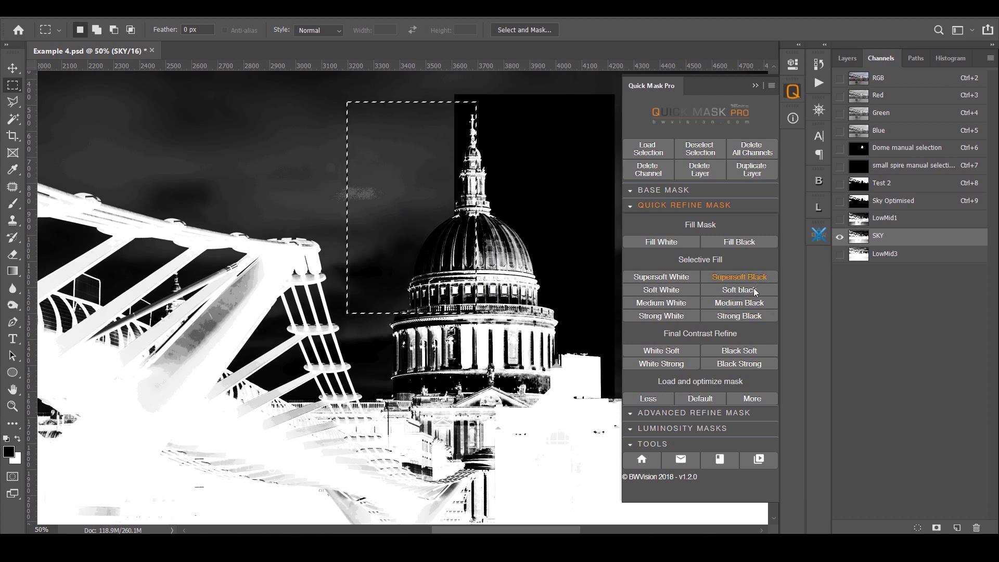
left_click(751, 302)
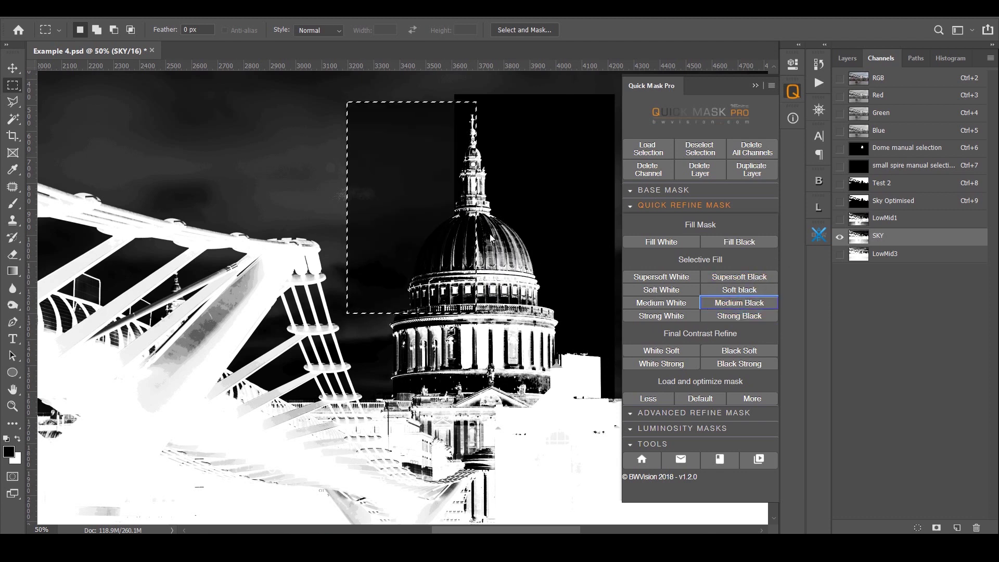
left_click(393, 319)
Step: Turn the sky above the right-hand skyline solid black and the skyline buildings strongly white
left_click_drag(604, 291, 368, 225)
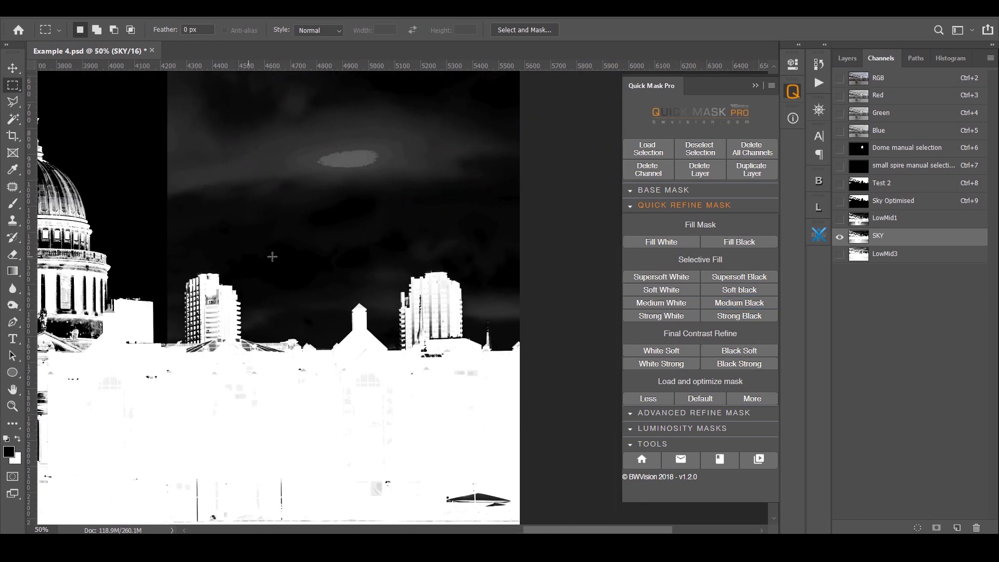
left_click_drag(146, 167, 593, 427)
left_click(730, 315)
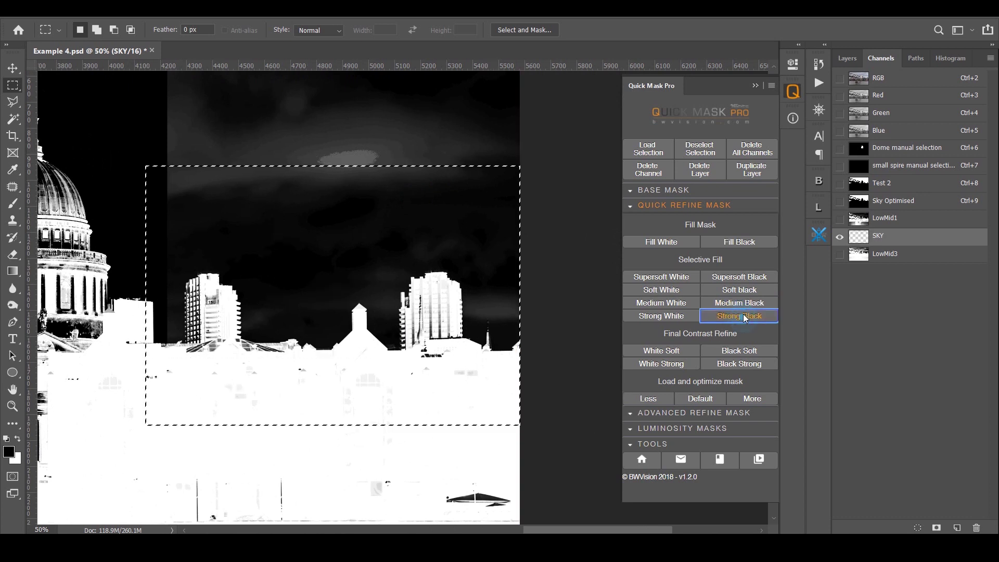
mouse_move(173, 265)
left_mouse_down()
mouse_move(528, 425)
mouse_move(672, 437)
mouse_move(598, 427)
left_mouse_up()
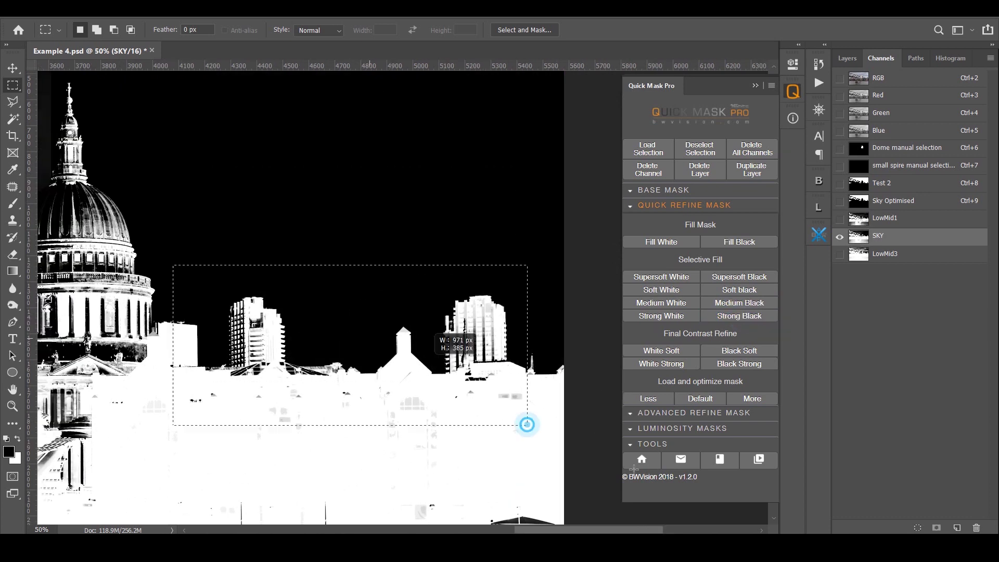
left_click(689, 317)
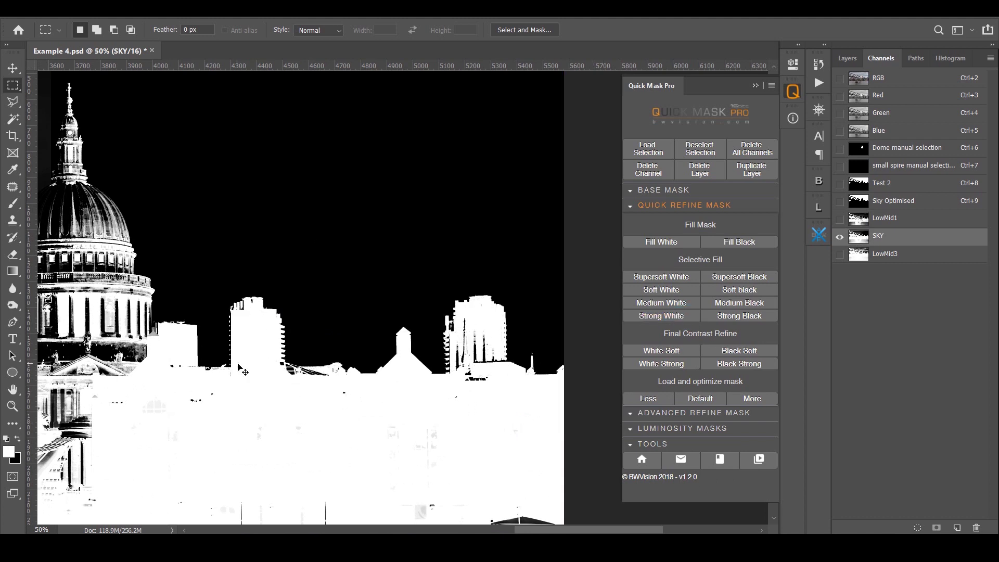
Step: Trace the tall tower block with the Polygonal Lasso and fill it solid white
key("ctrl+plus")
key("ctrl+plus")
key("ctrl+plus")
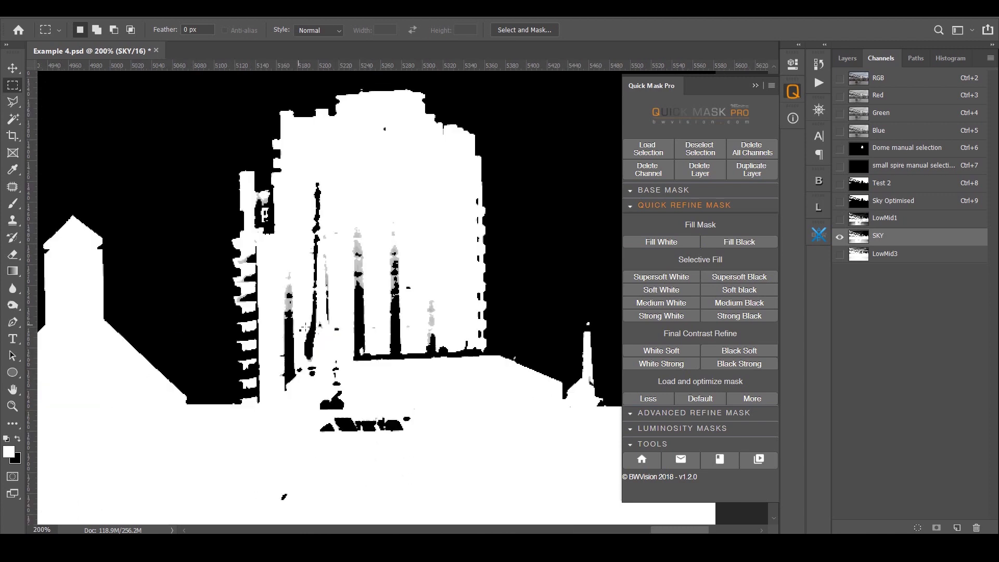
key("l")
left_click(282, 430)
left_click(264, 349)
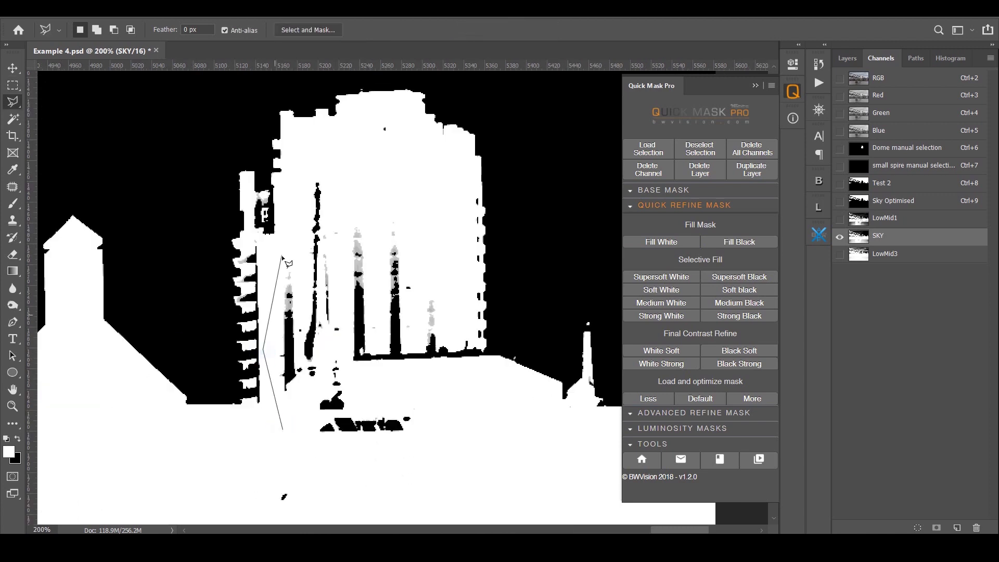
left_click(290, 239)
left_click(319, 147)
left_click(396, 172)
left_click(433, 202)
left_click(453, 284)
left_click(471, 334)
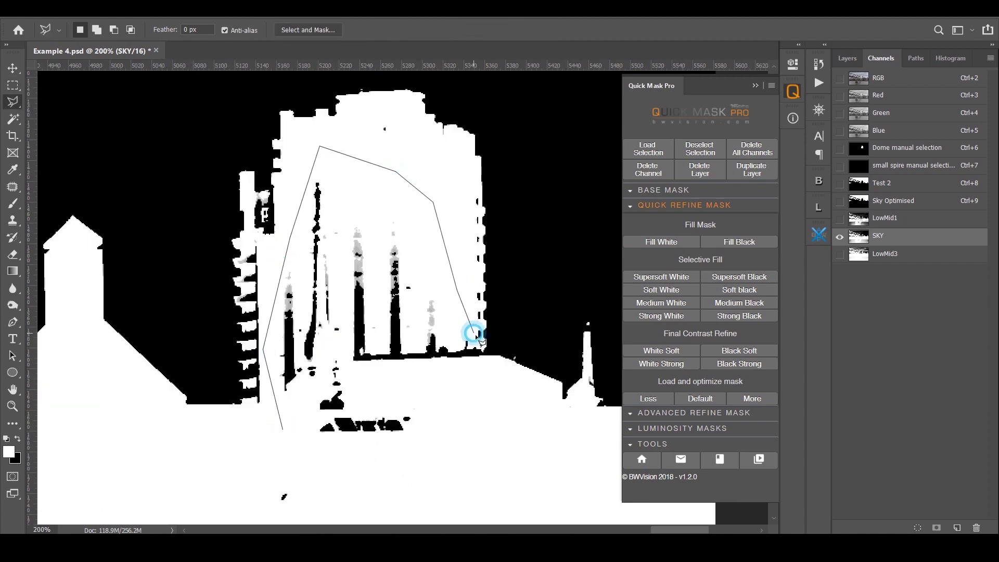
left_click(479, 346)
left_click(484, 357)
left_click(465, 433)
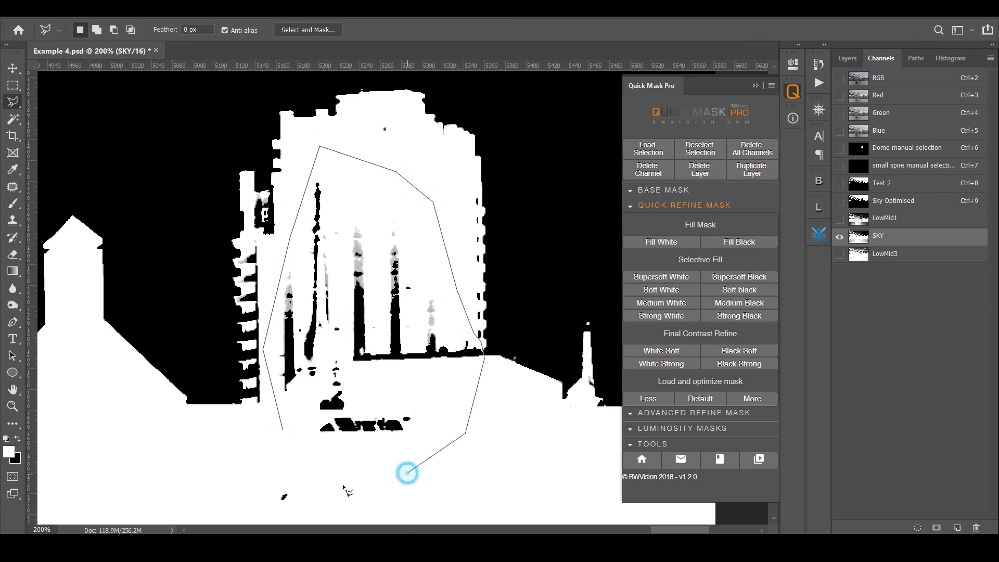
left_click(407, 473)
left_click(289, 508)
double_click(265, 446)
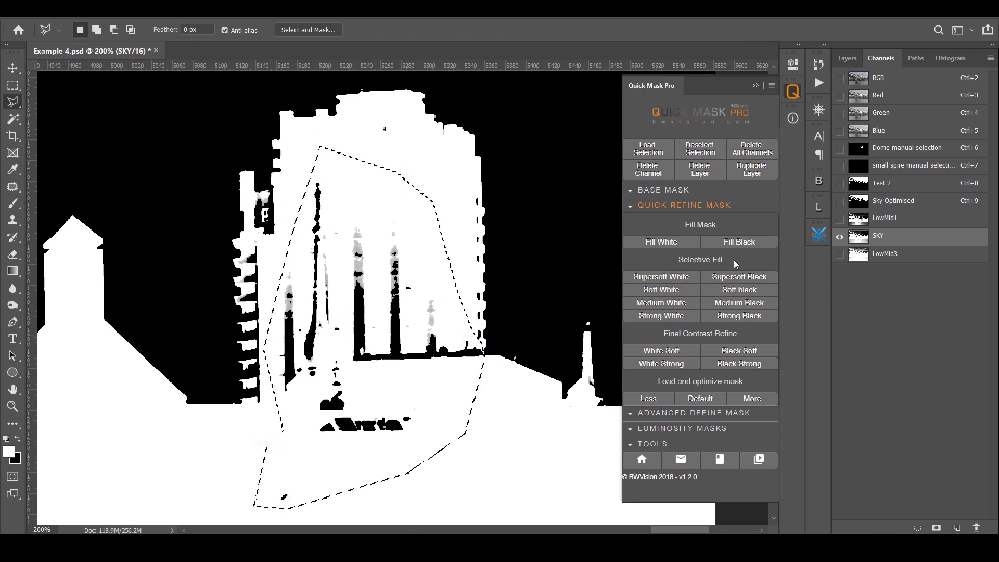
left_click(693, 240)
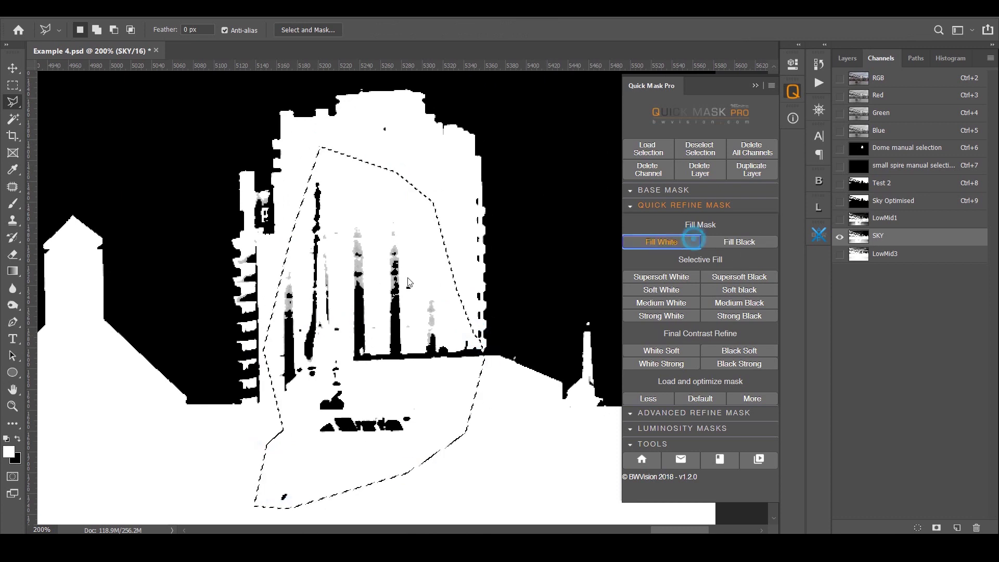
key("m")
left_click(424, 136)
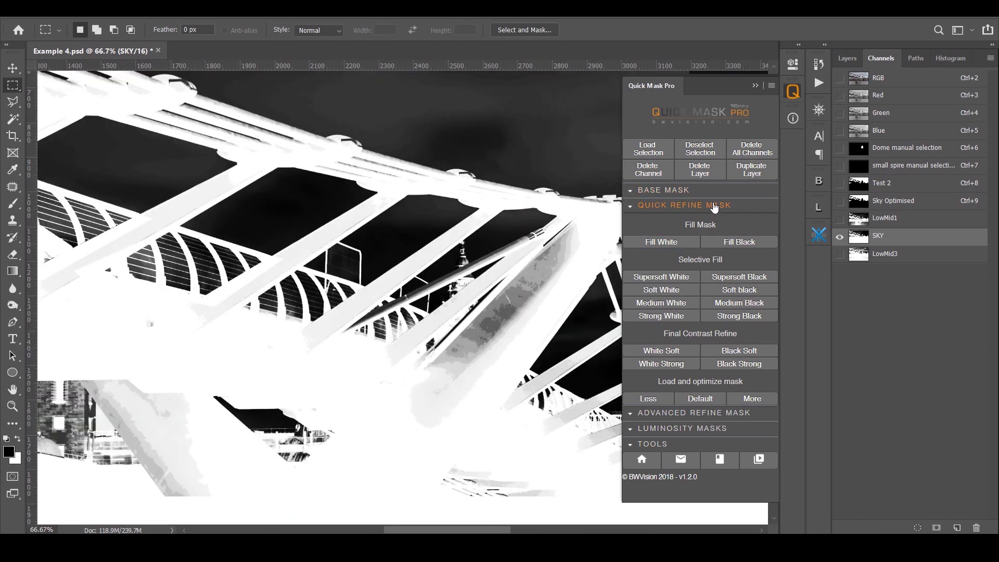
Step: Browse the panel's refine and base mask sections and zoom in on the bridge's dark panel
left_click(714, 415)
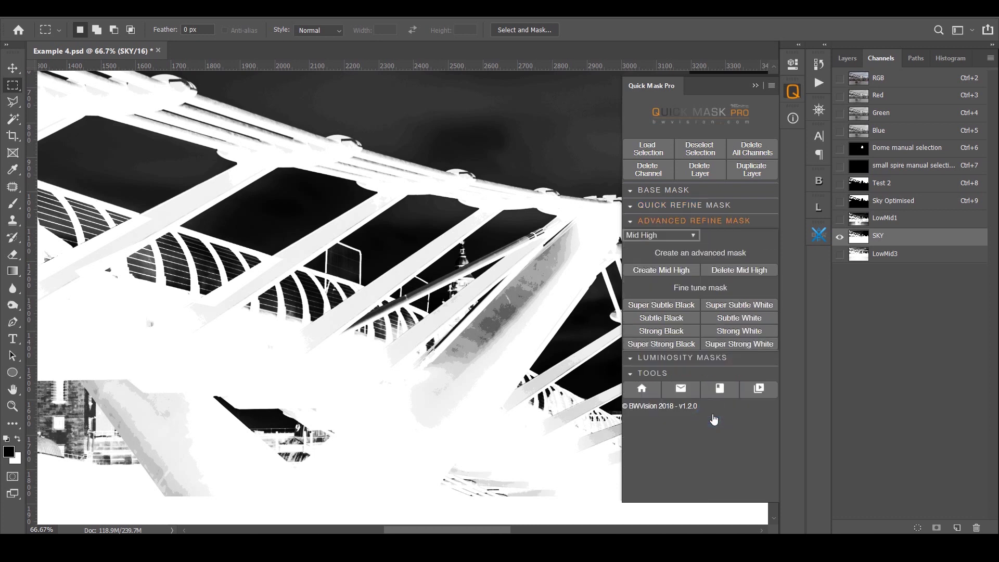
left_click(691, 205)
left_click(676, 190)
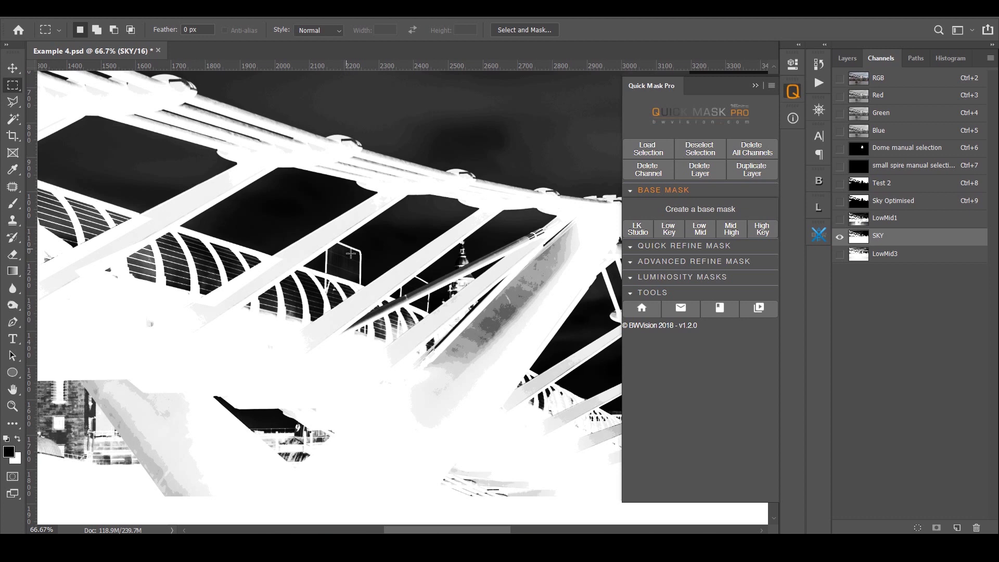
key("ctrl+plus")
key("ctrl+plus")
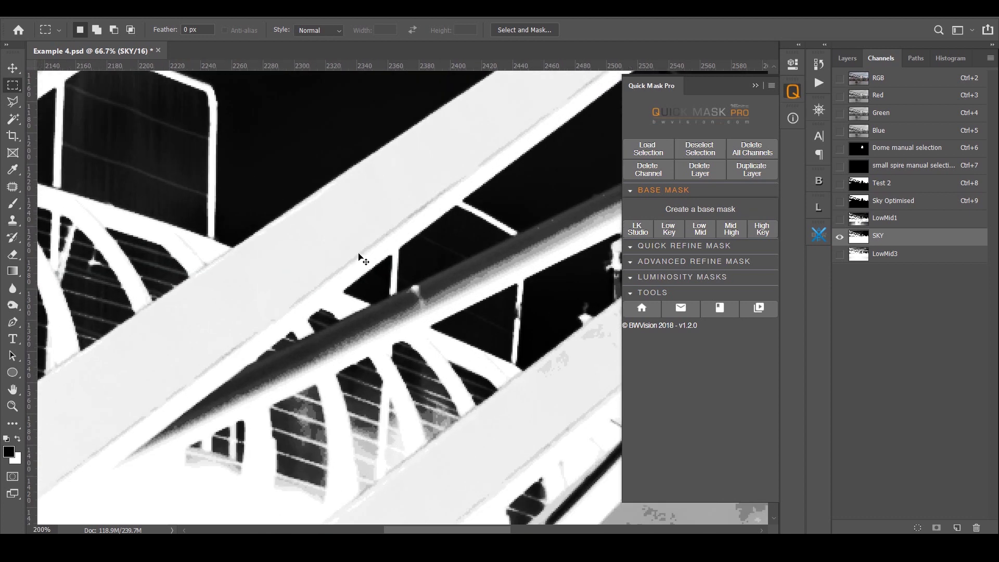
left_click(330, 205, "ctrl")
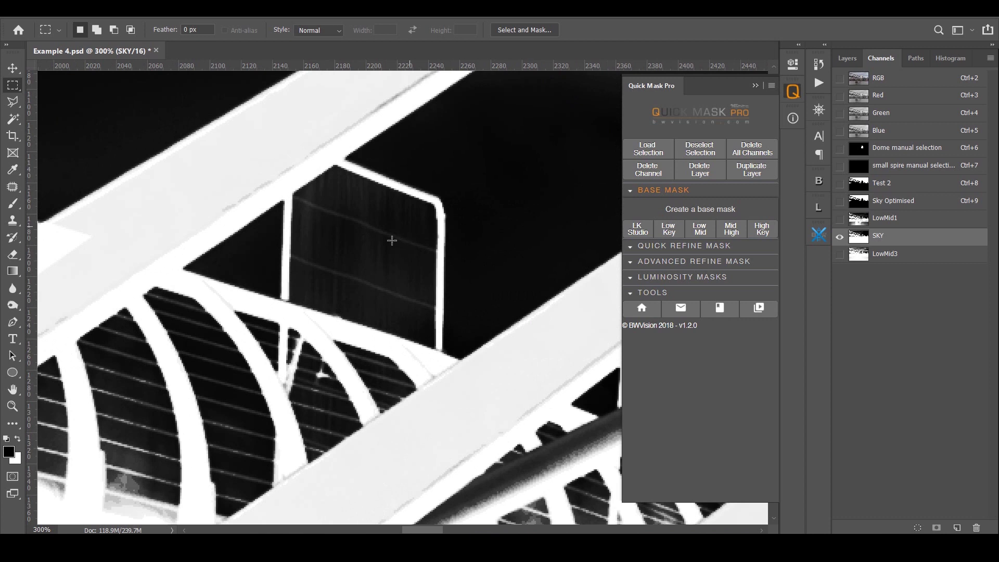
Step: Generate the Mid High advanced masks and return to the SKY channel
left_click(695, 261)
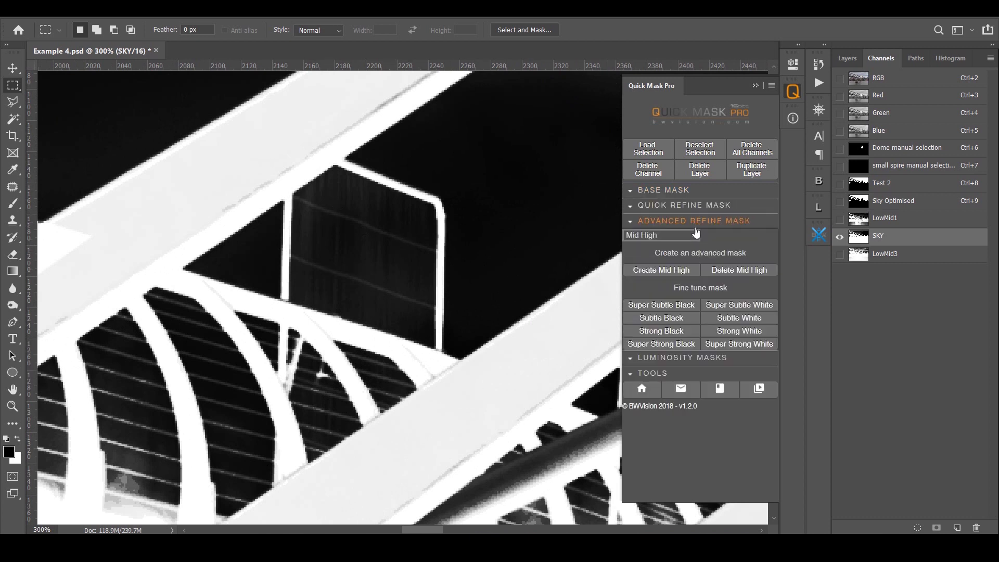
left_click(661, 237)
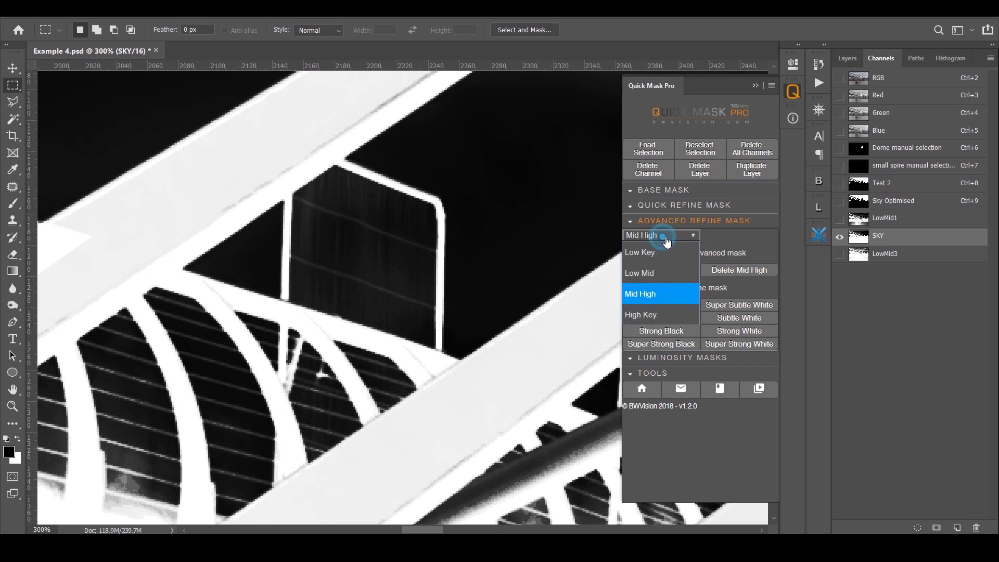
left_click(665, 287)
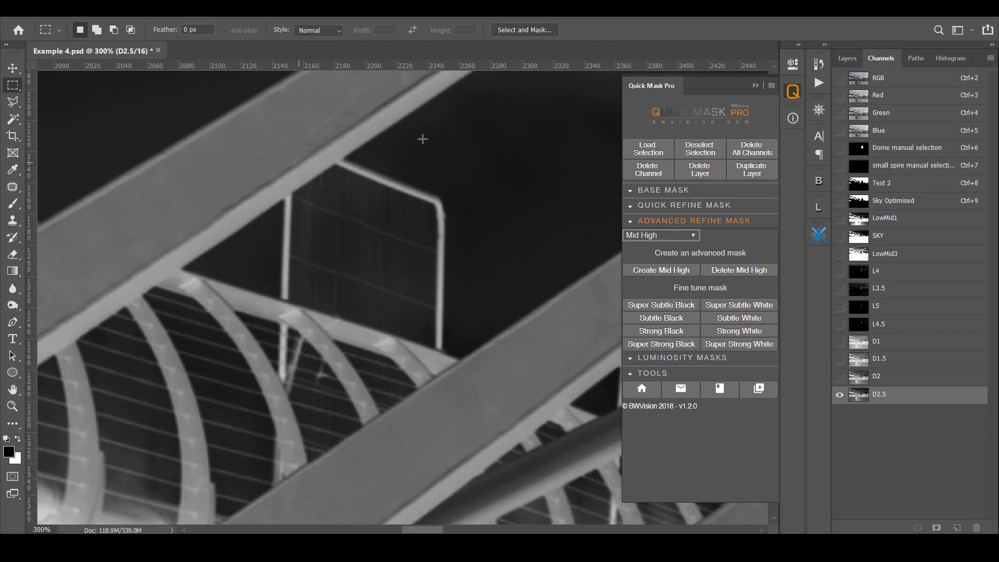
left_click(900, 237)
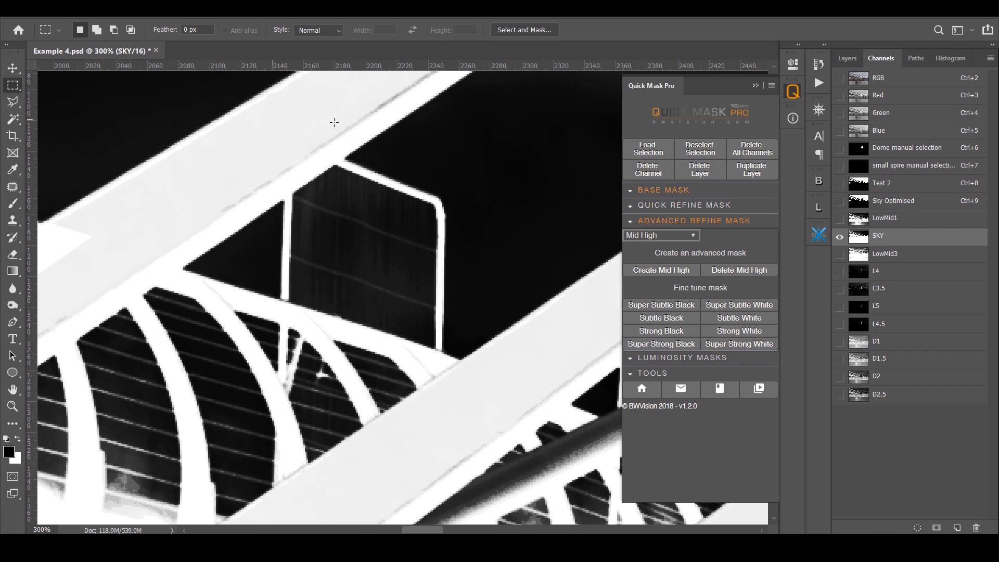
Step: Outline the dark panel beside the beam with the Polygonal Lasso
key("l")
left_click(336, 163)
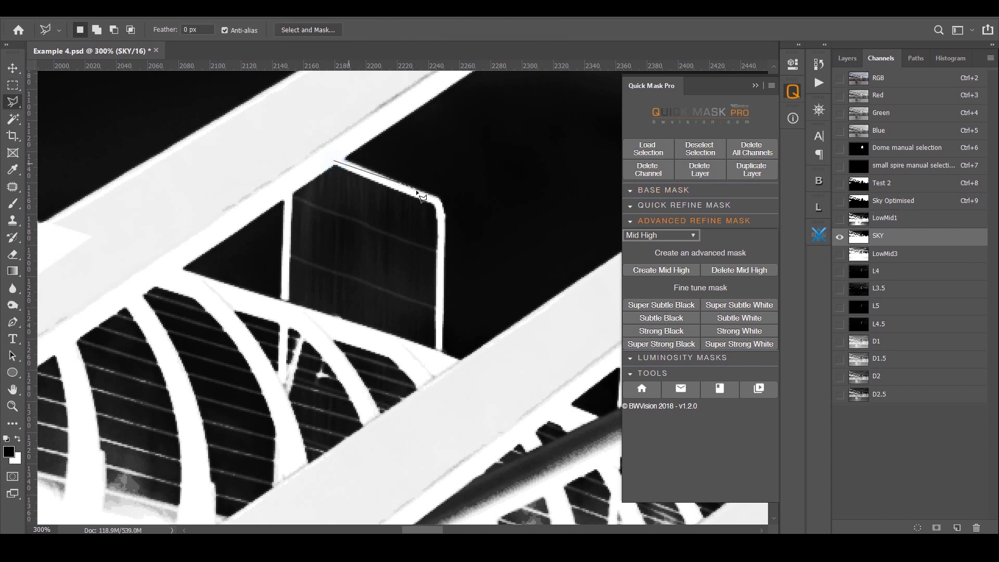
left_click(433, 198)
left_click(440, 208)
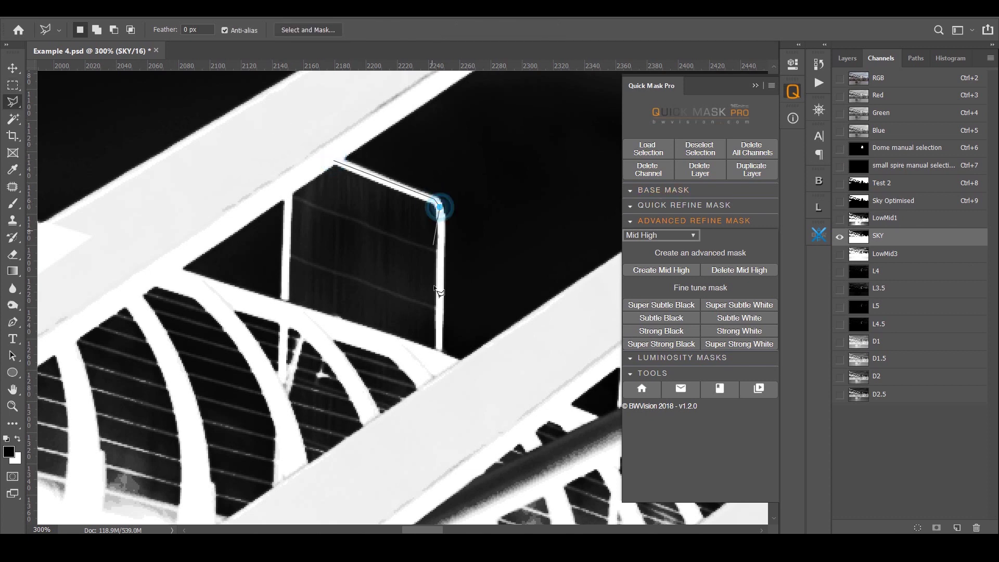
left_click(439, 352)
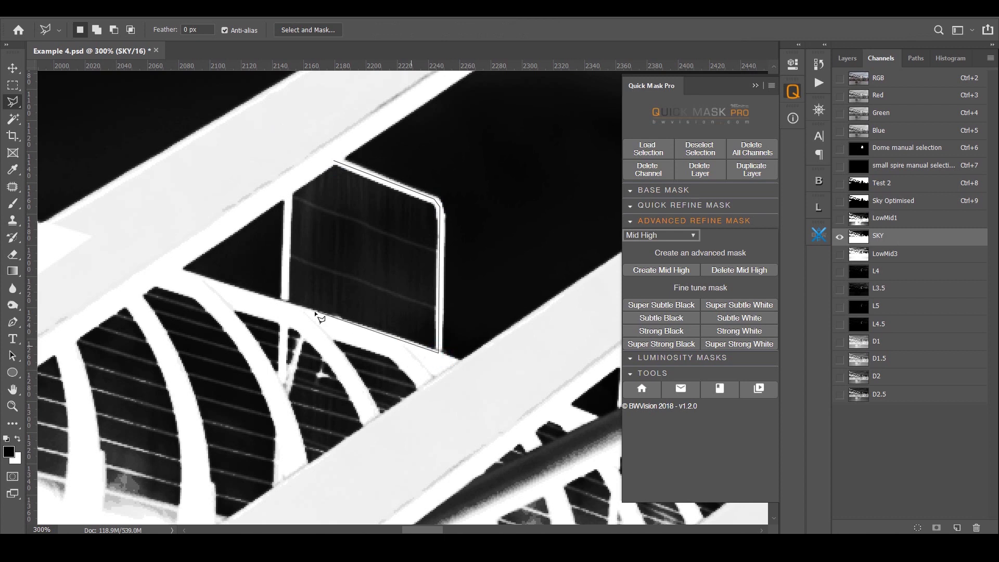
left_click(286, 308)
left_click(289, 182)
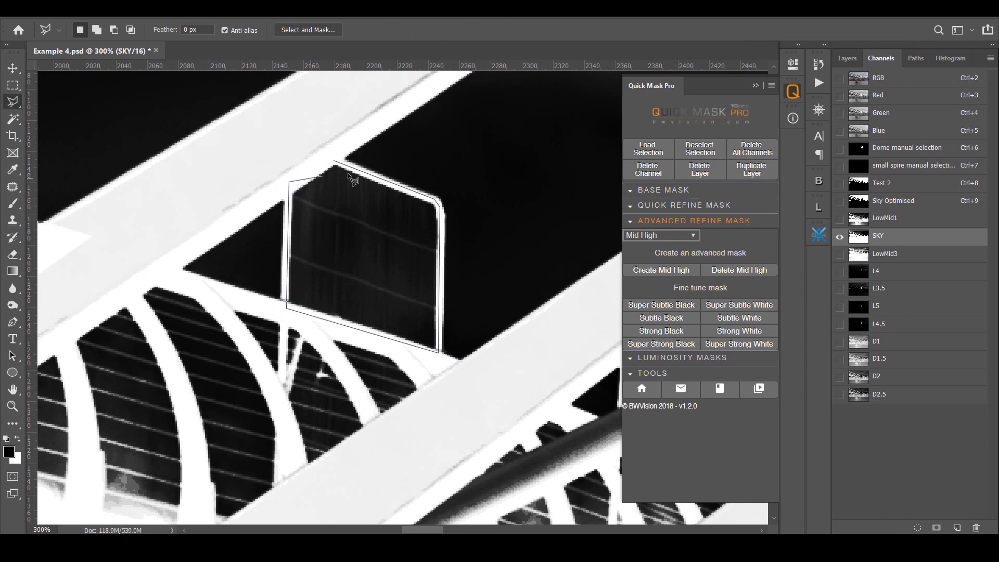
left_click(334, 162)
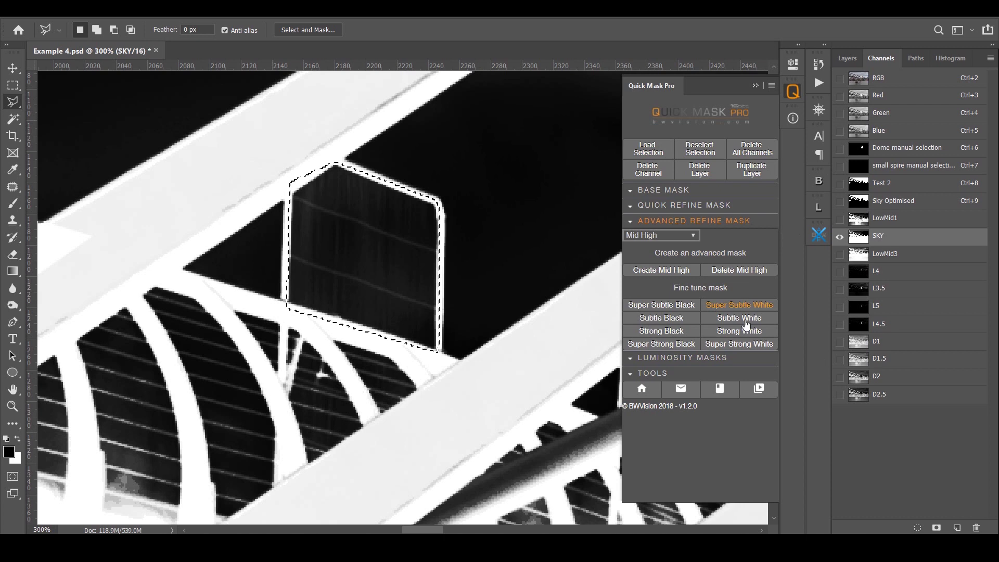
Step: Lighten the panel with Super Subtle White instead of Strong White
left_click(742, 335)
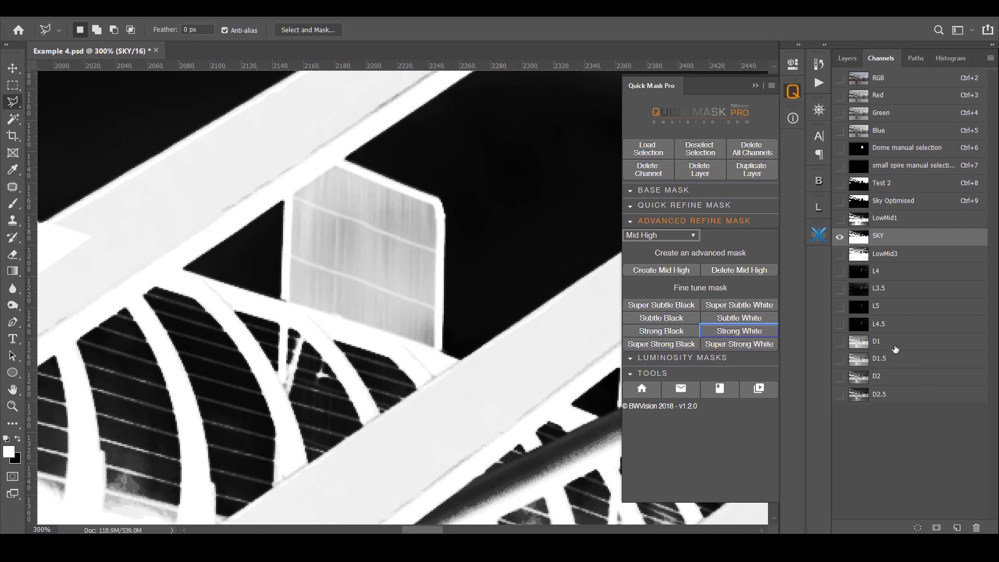
key("ctrl+z")
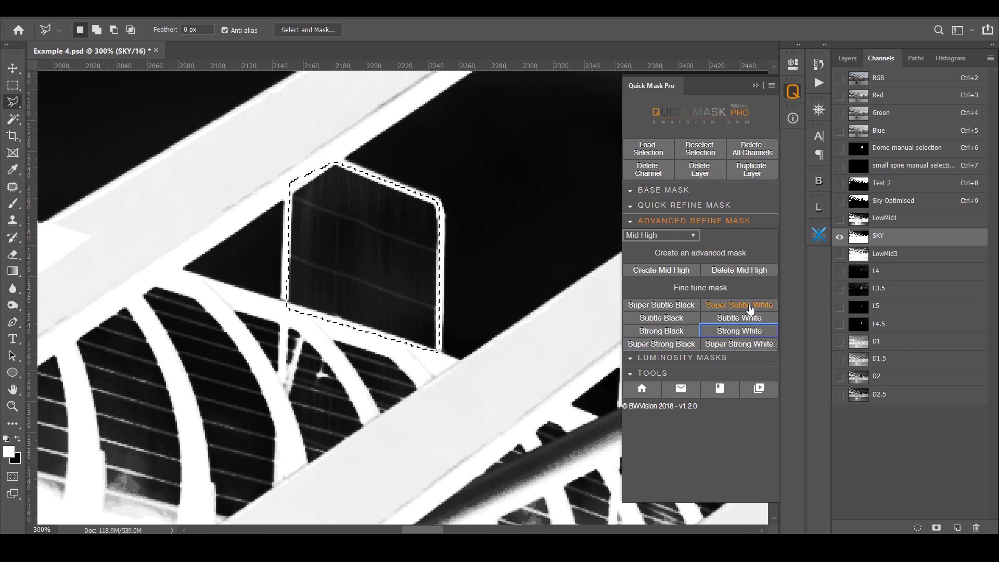
left_click(748, 305)
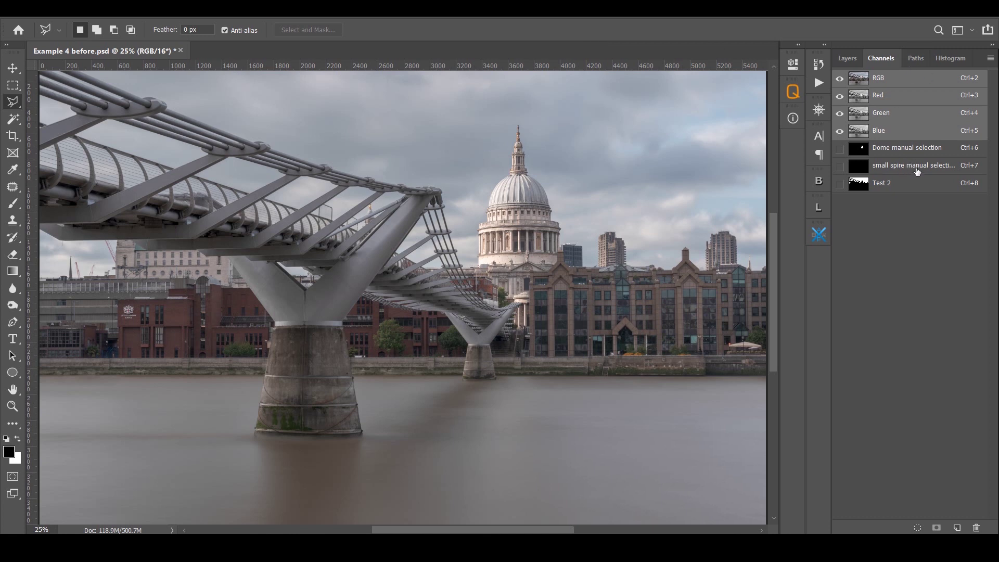
Step: View the Test 2, Dome manual selection and small spire manual selection channels, then RGB
left_click(912, 183)
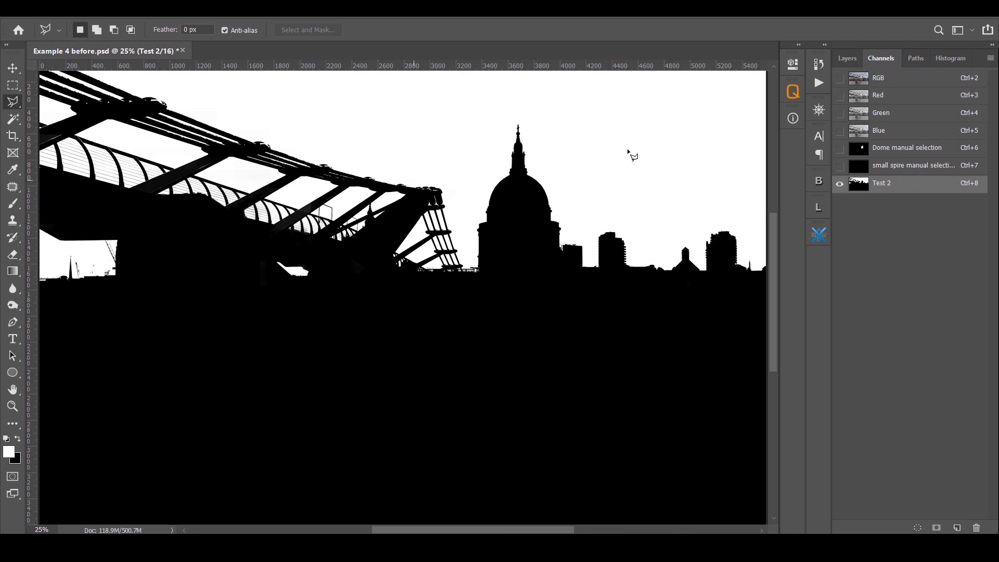
left_click(910, 149)
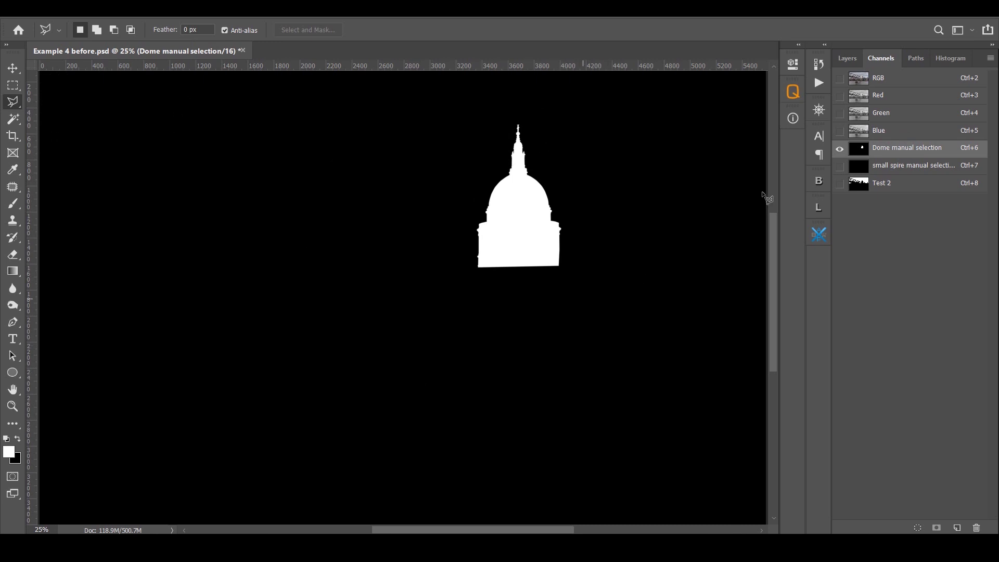
left_click(880, 170)
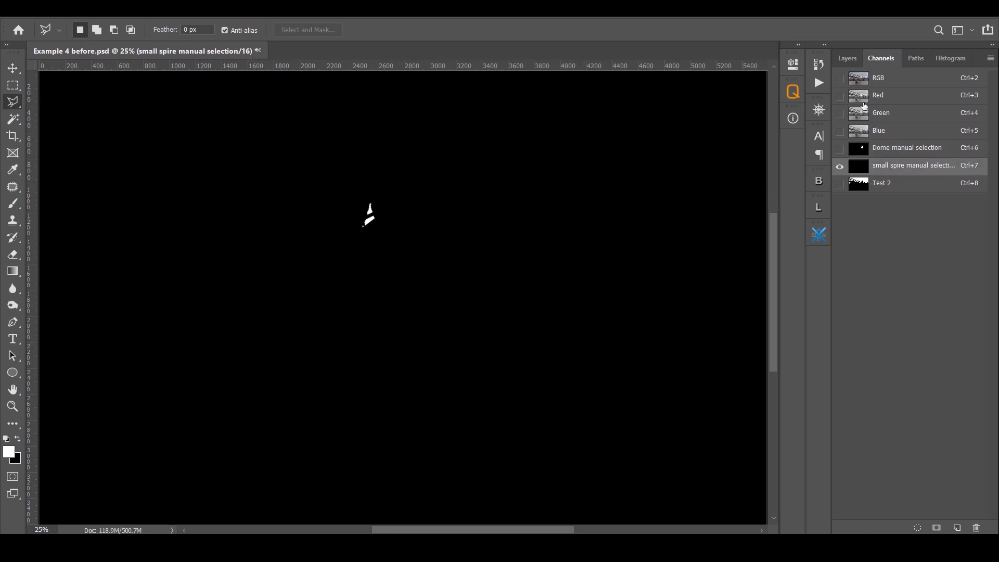
left_click(885, 83)
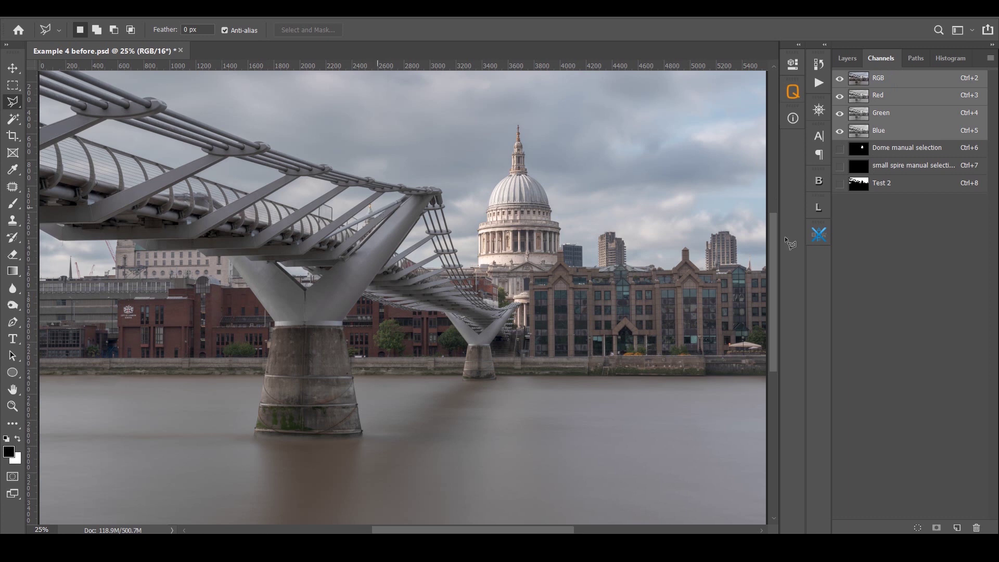
Step: Reopen Test 2 and zoom in on the bridge's upper walkway
left_click(902, 185)
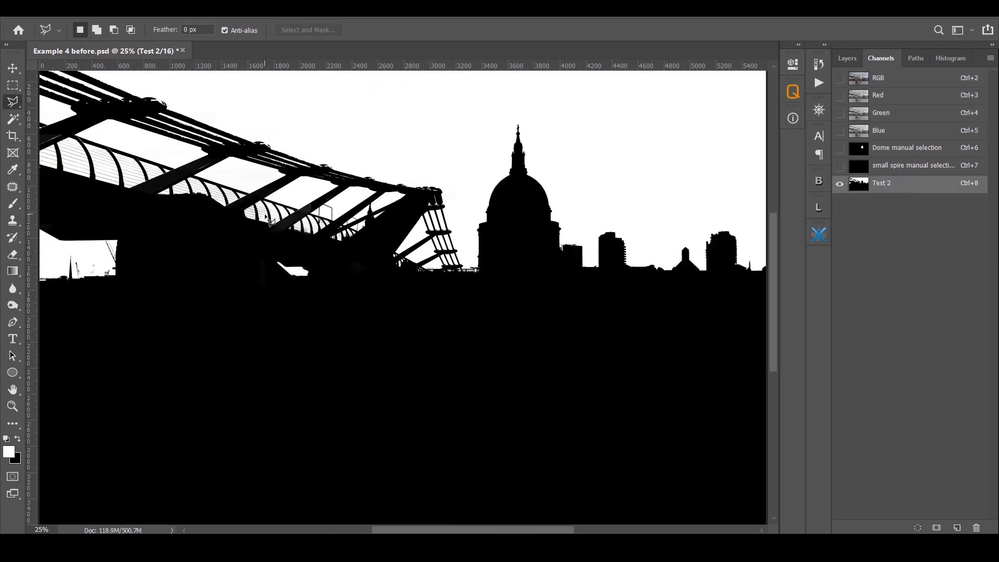
scroll(268, 218, "up", 3)
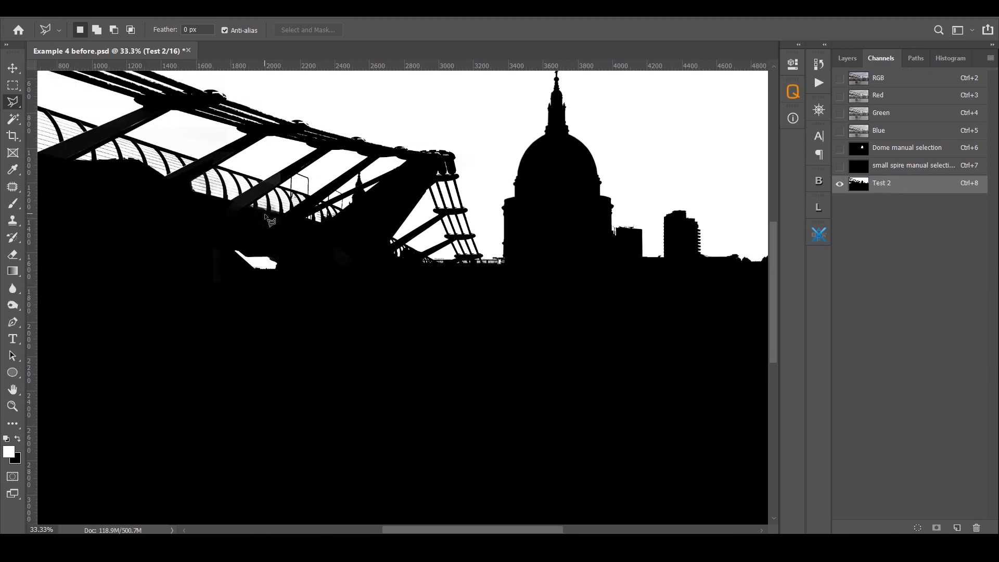
scroll(417, 347, "up", 3)
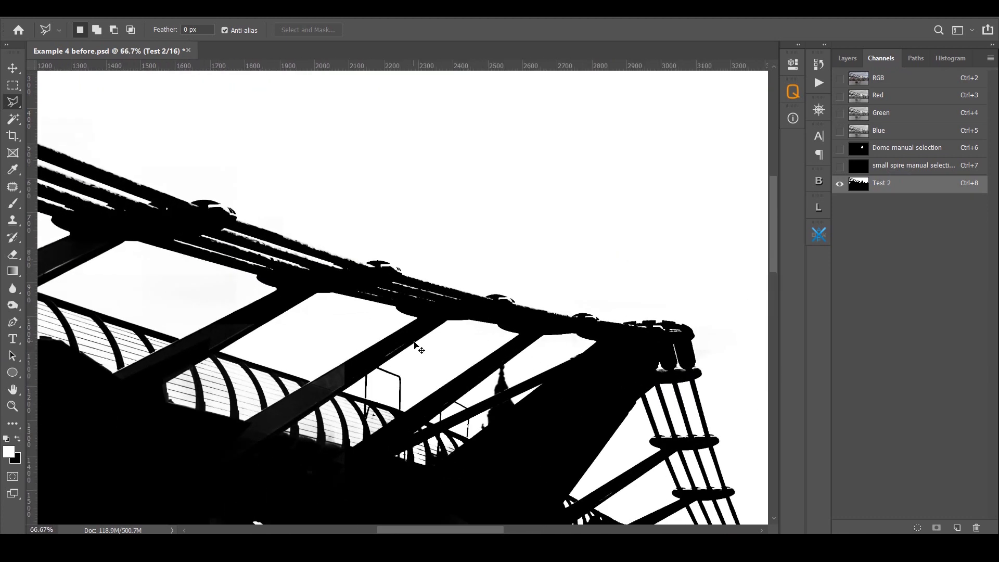
mouse_move(452, 228)
left_mouse_down()
mouse_move(382, 258)
mouse_move(402, 275)
left_mouse_up()
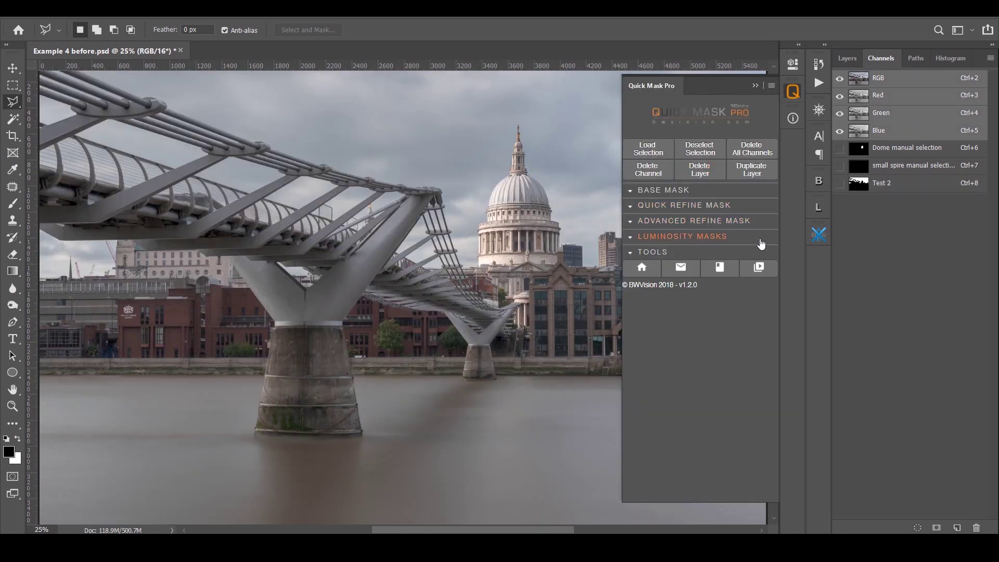
Step: Expand Luminosity Masks, switch to the freehand Lasso (Shift+L), and expand the Tools section
left_click(632, 240)
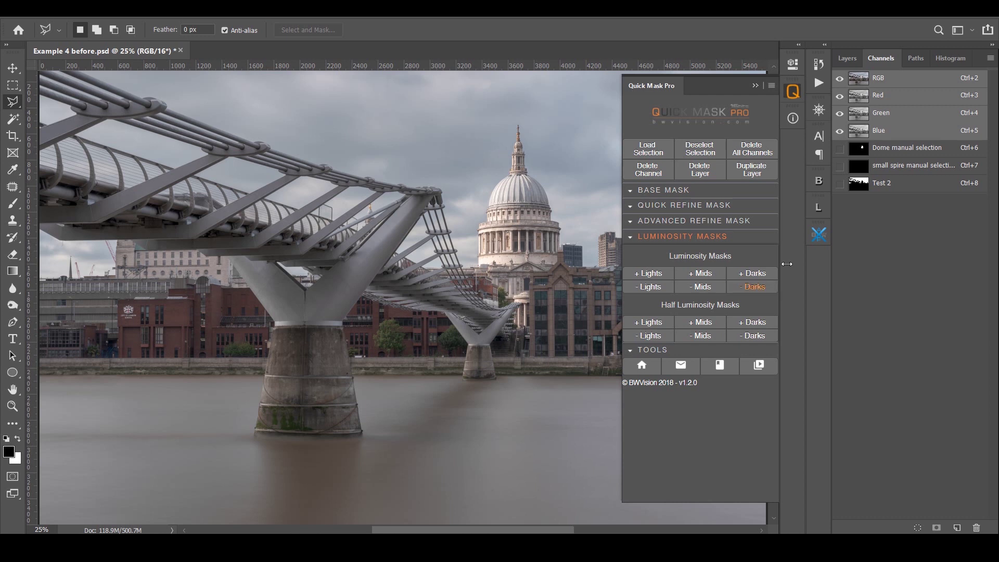
key("shift+l")
left_click(636, 350)
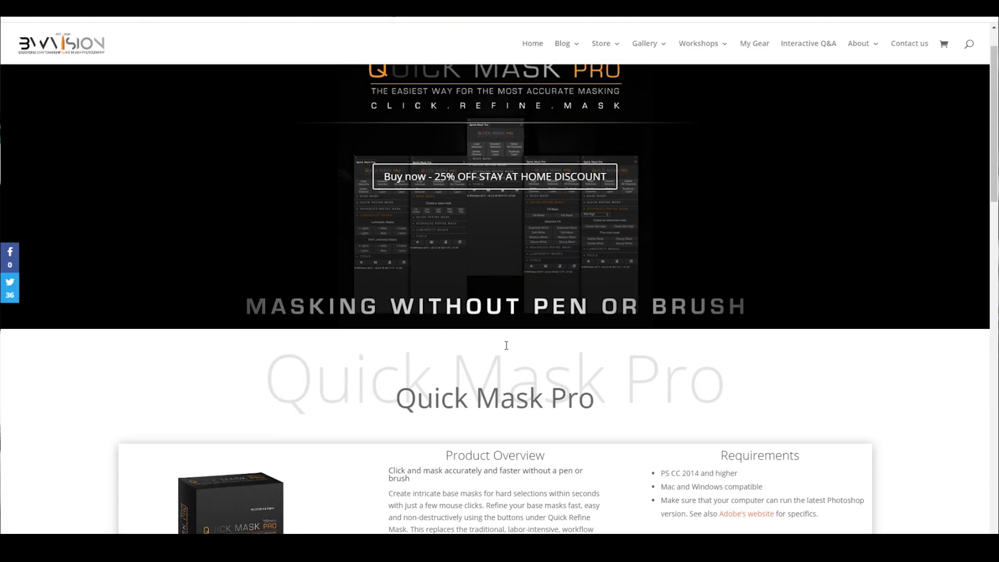
scroll(509, 343, "down", 2)
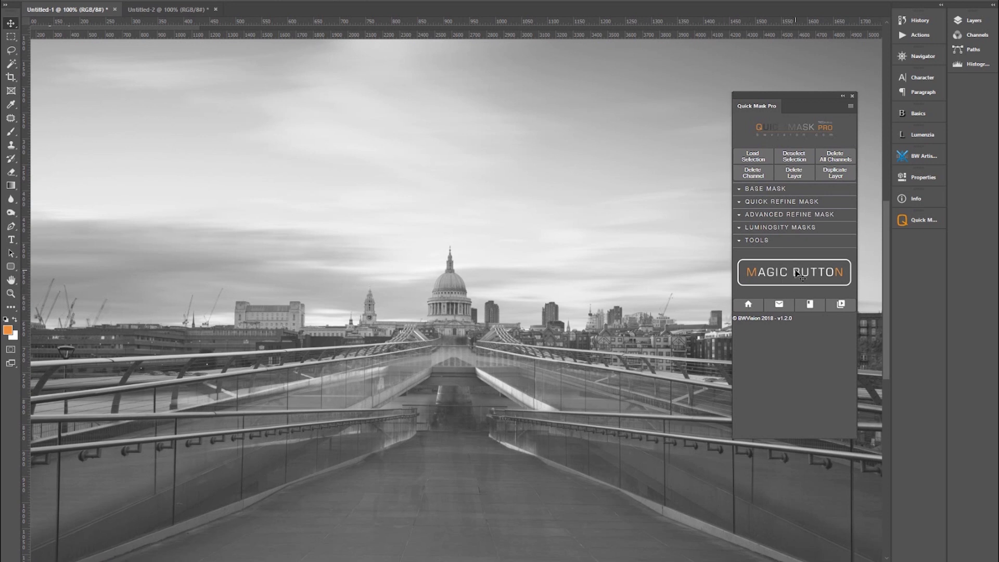
Step: Switch to the Untitled-2 tab showing the darker, high-contrast Millennium Bridge edit
key("ctrl+Tab")
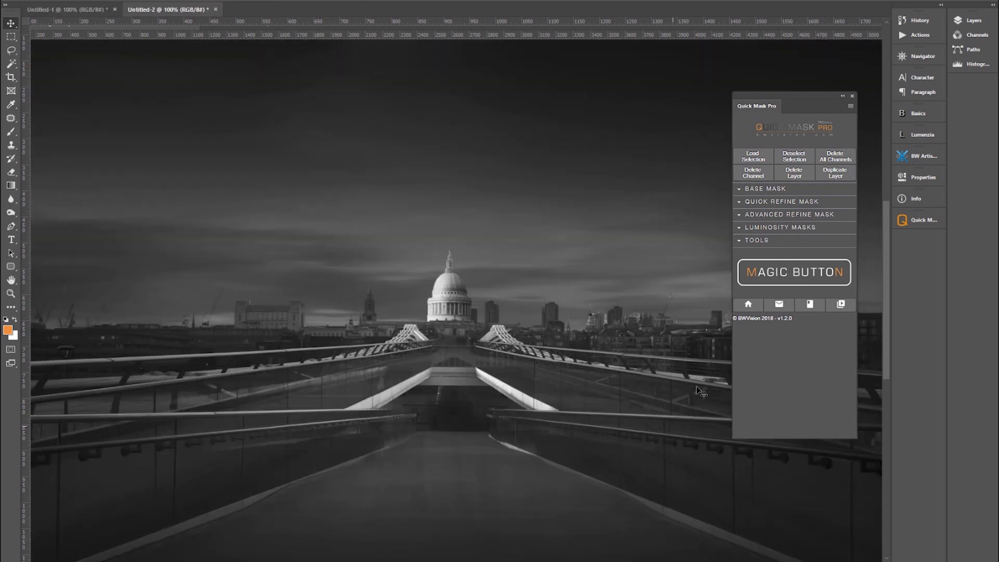